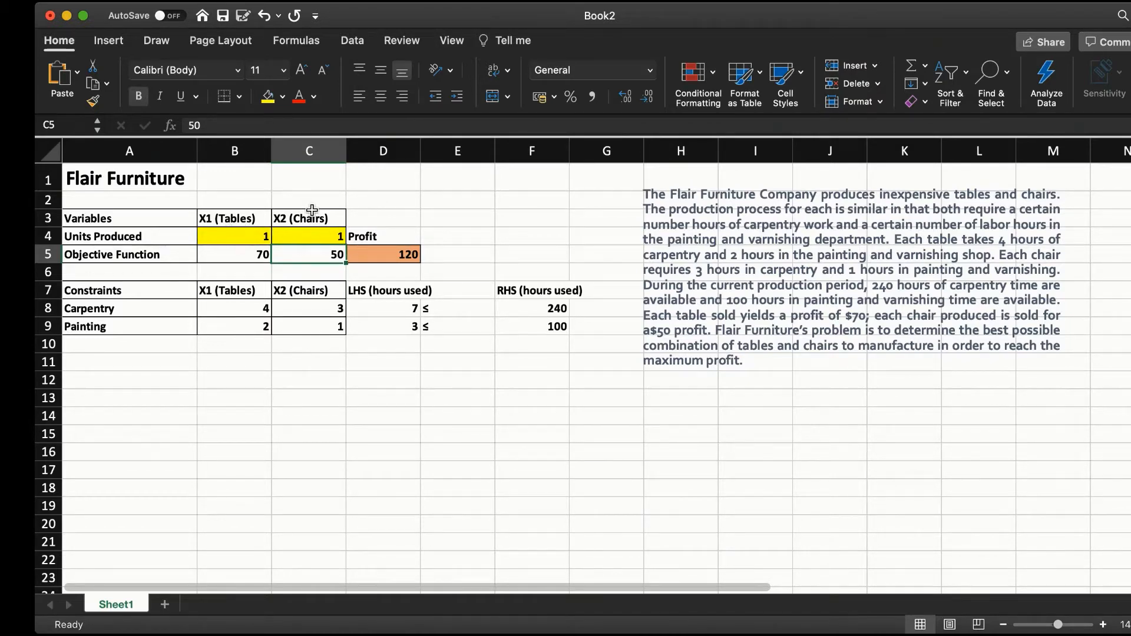
Examine the units-produced cells, the profit formula in D5, and the objective function coefficients for tables and chairs
left_click(142, 238)
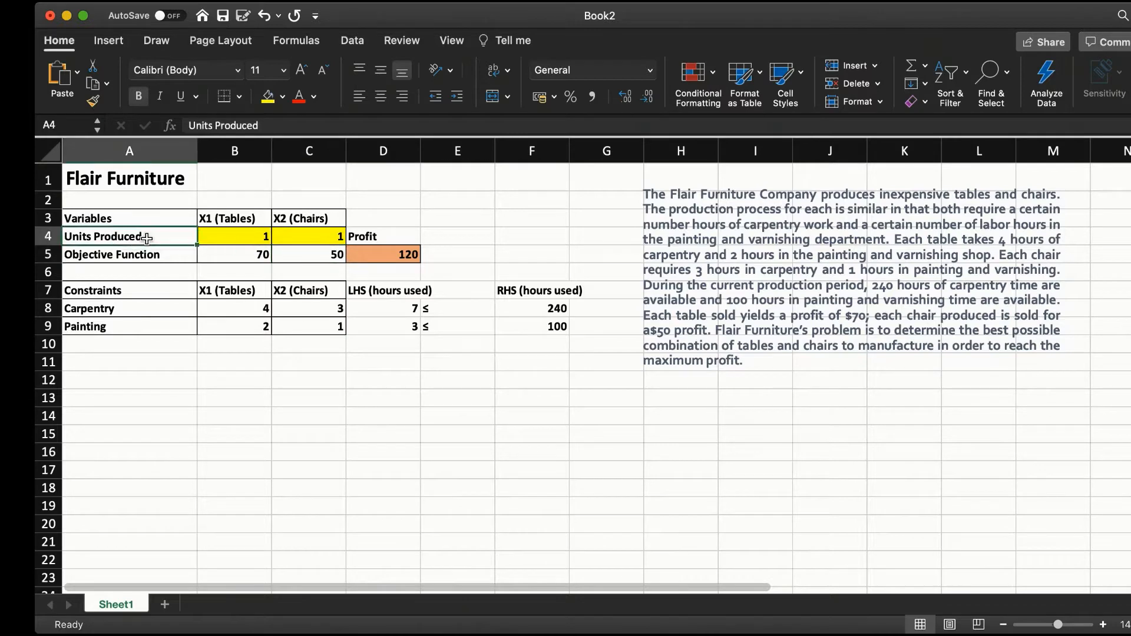
left_click(247, 237)
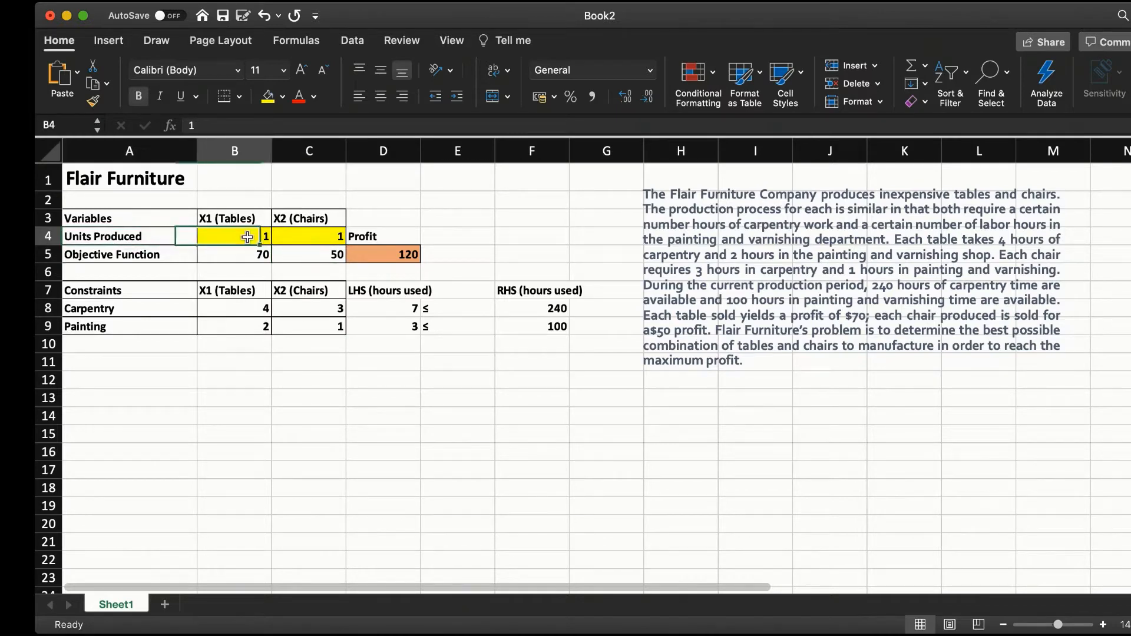
left_click(307, 238)
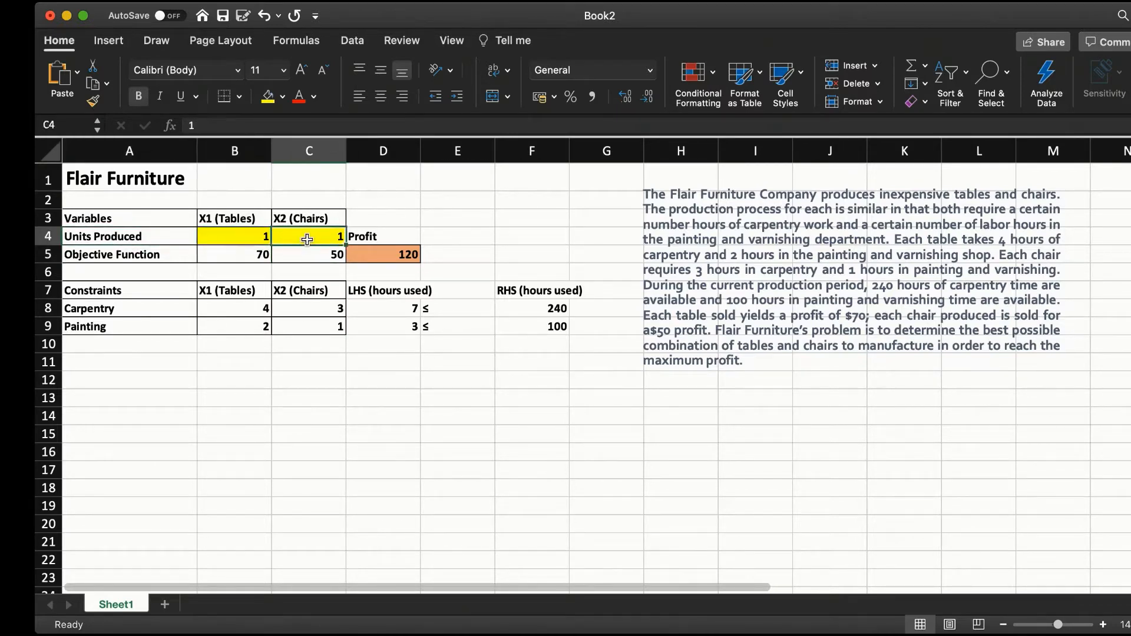
left_click(377, 256)
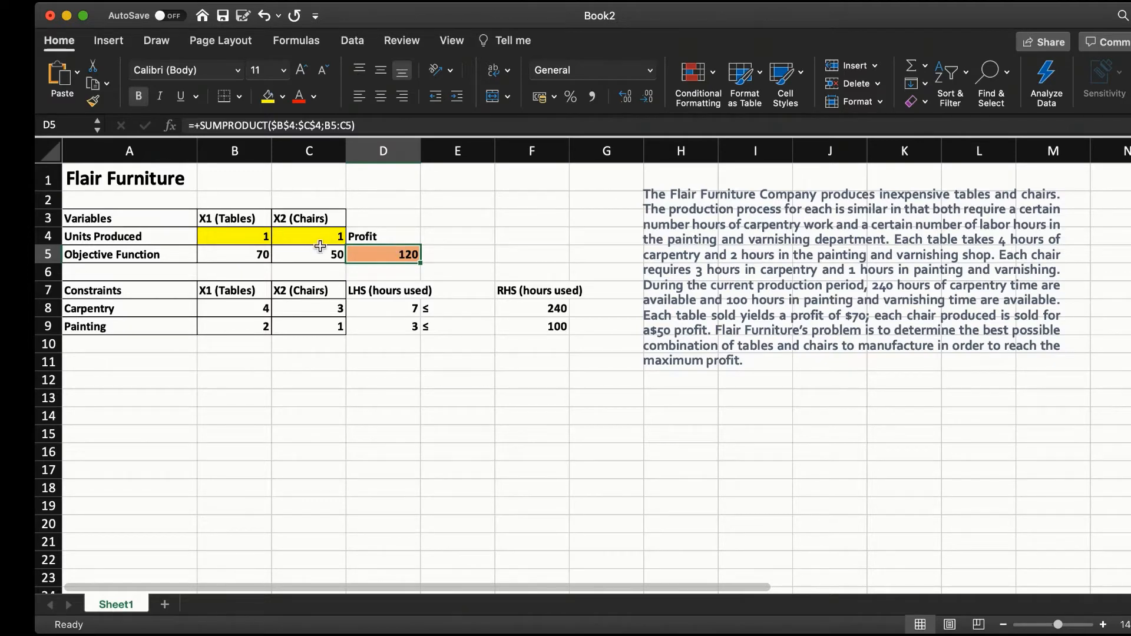
left_click(248, 234)
left_click(318, 234)
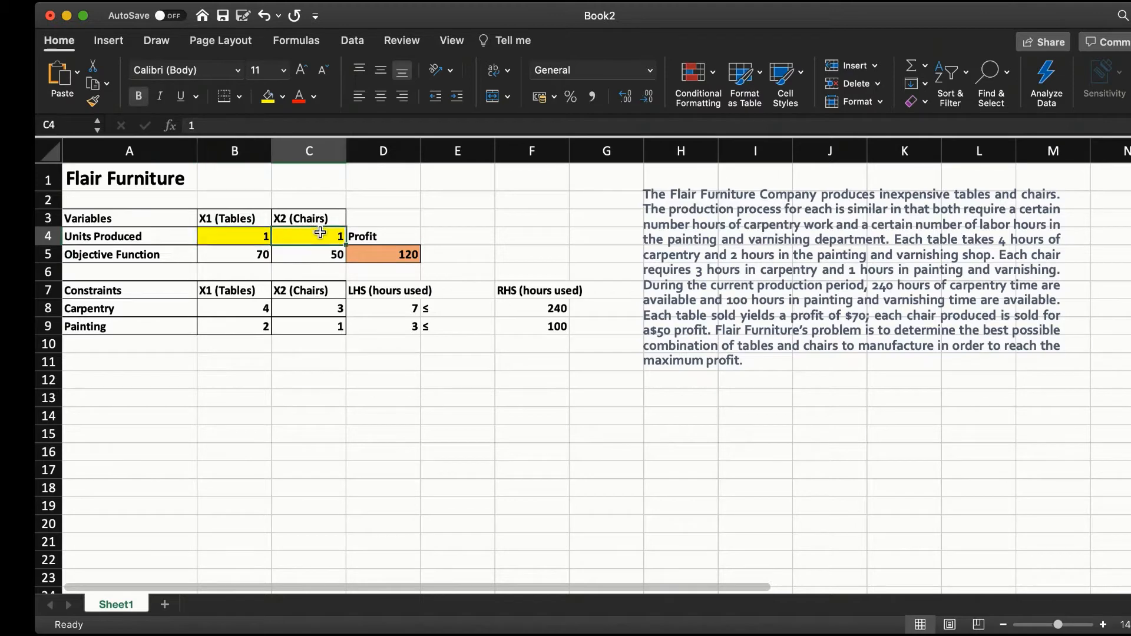
left_click(231, 248)
left_click(311, 251)
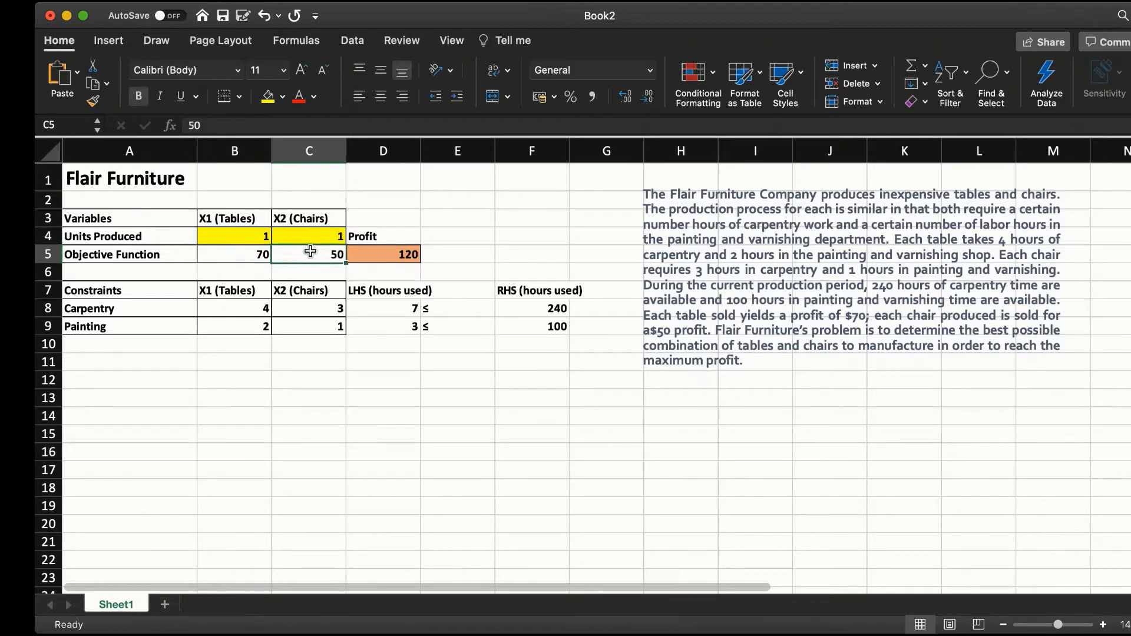
left_click(231, 250)
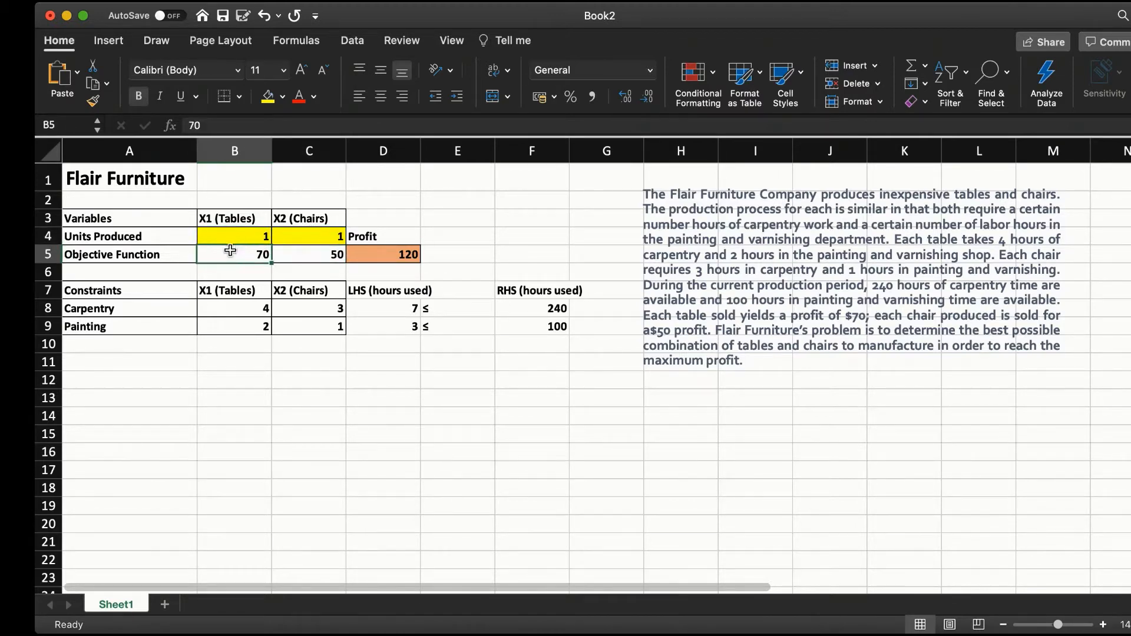
left_click(313, 250)
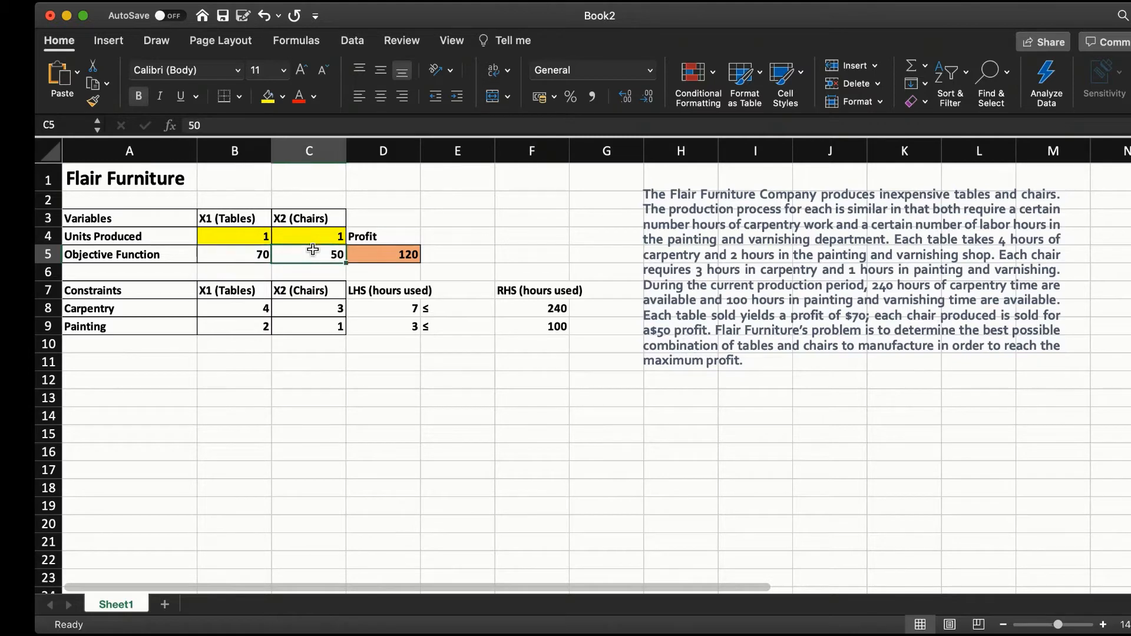
left_click(241, 251)
left_click(331, 254)
Review the carpentry and painting constraint coefficients for tables and chairs in B8:C9
left_click(142, 308)
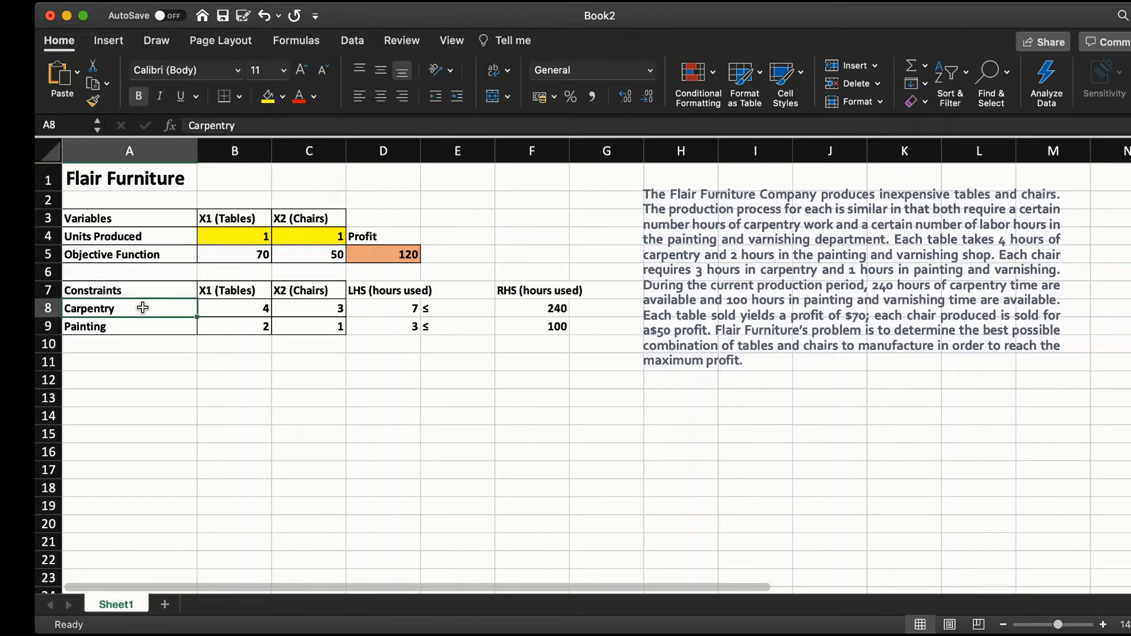
left_click(138, 326)
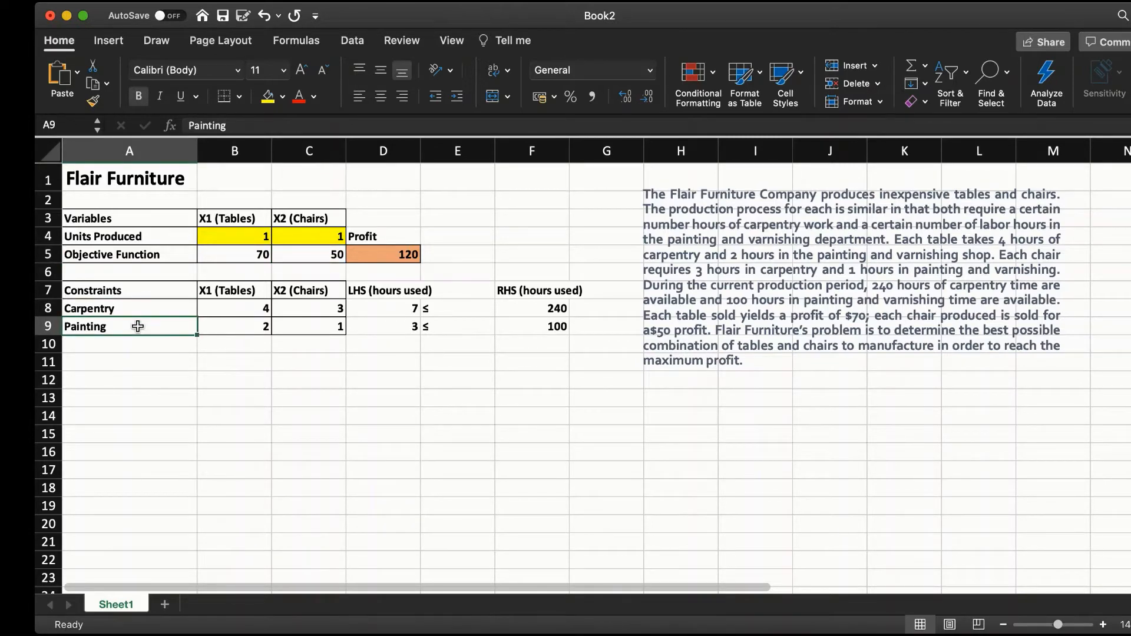
left_click(144, 309)
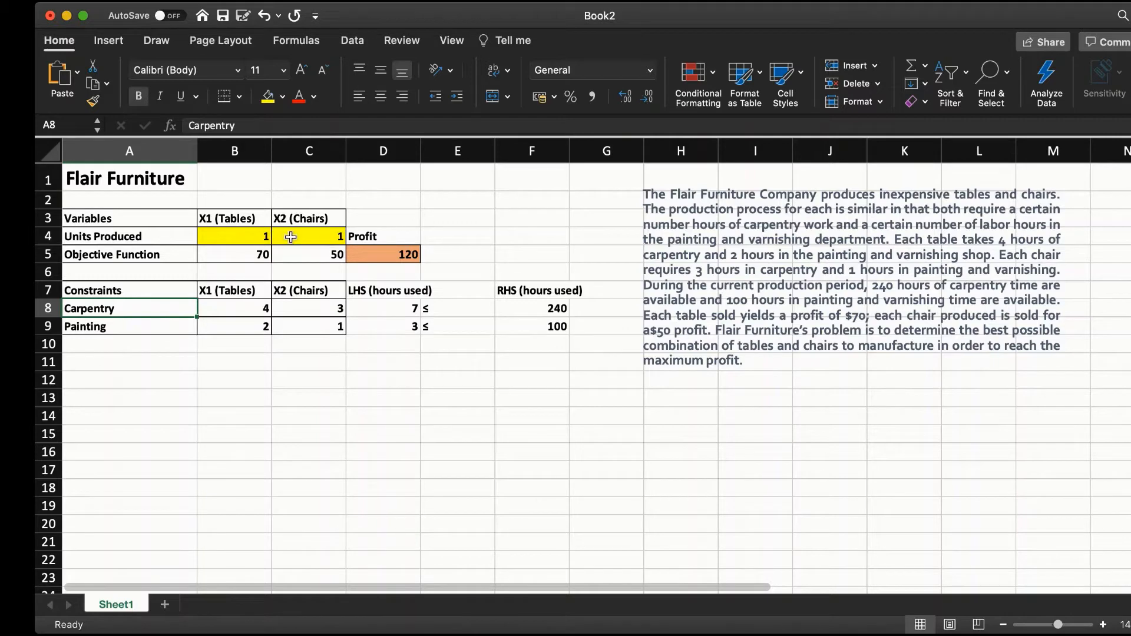
left_click(247, 219)
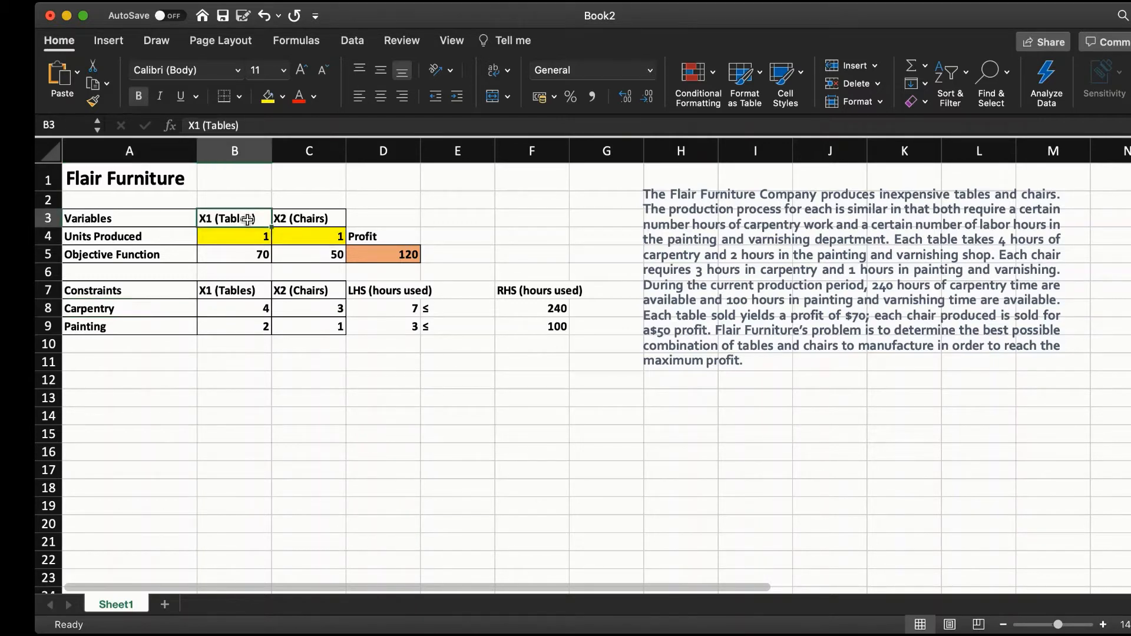
left_click(249, 305)
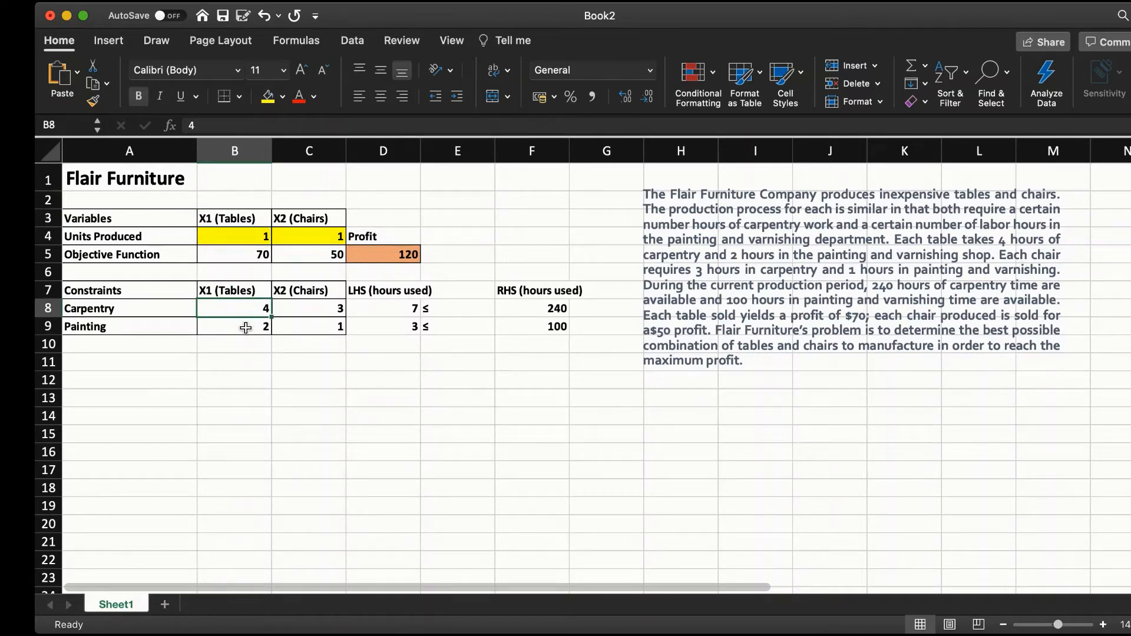
left_click(246, 328)
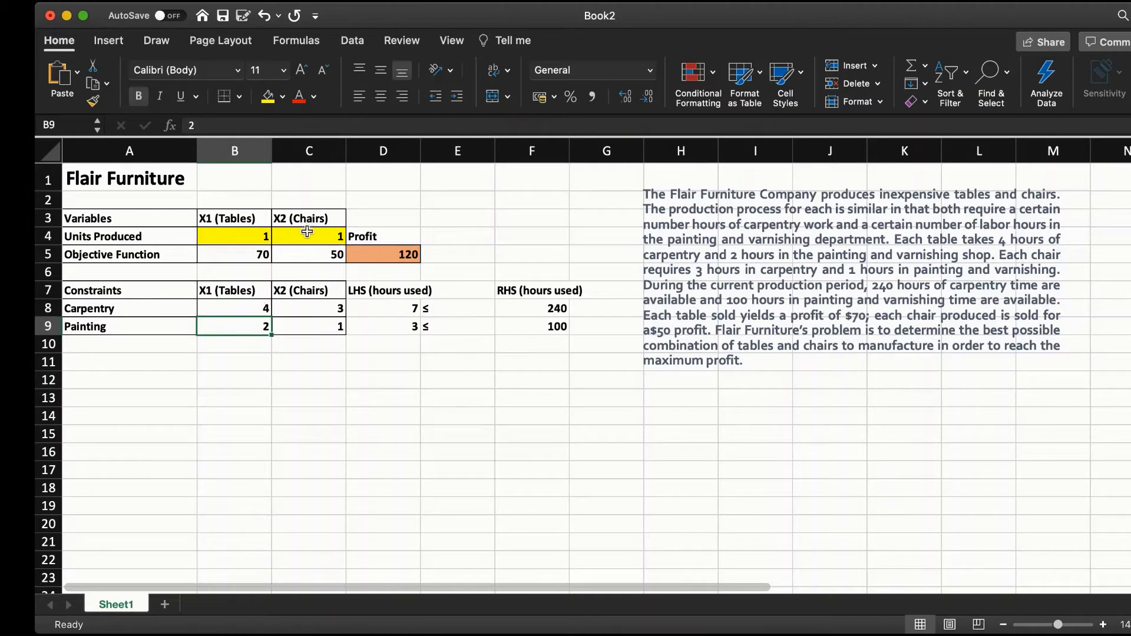
left_click(309, 306)
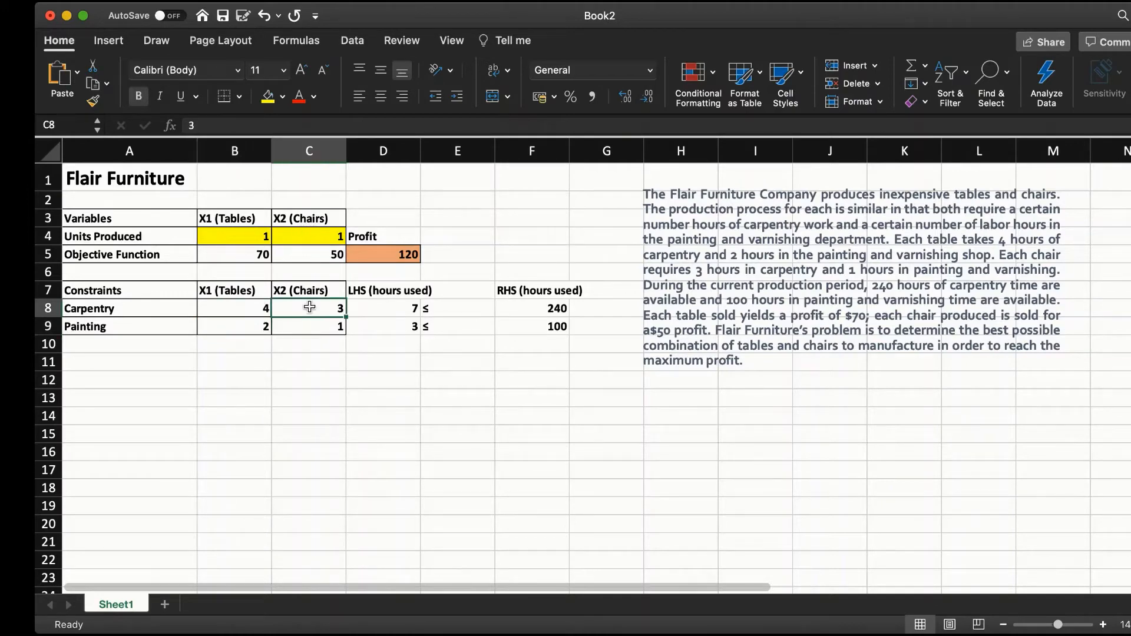
left_click(312, 328)
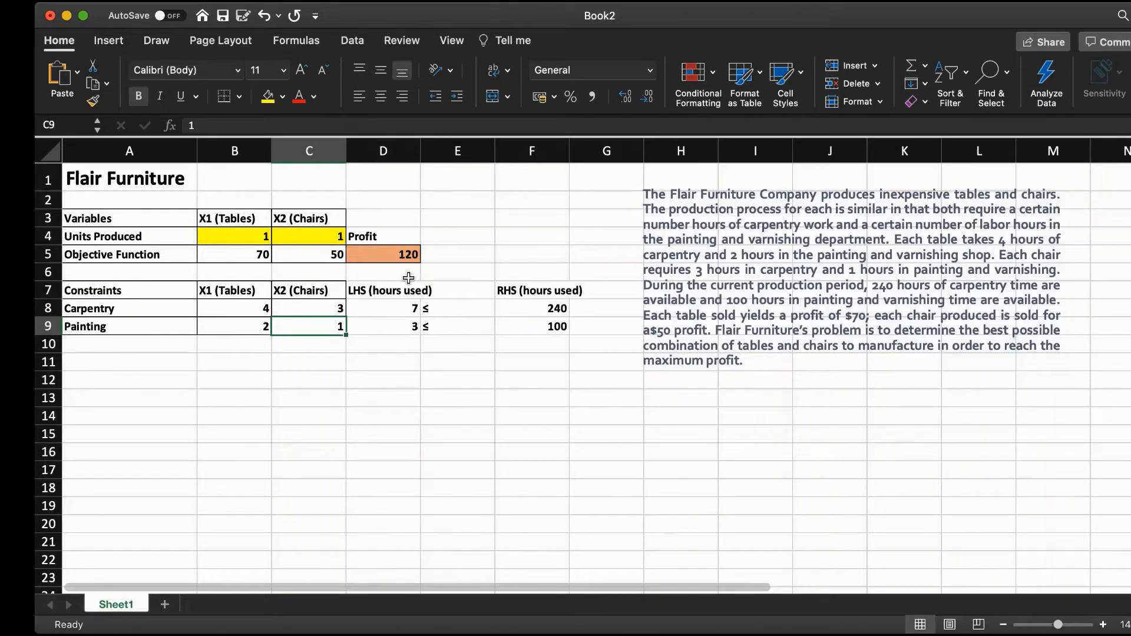
Examine the LHS and RHS headings, the carpentry LHS formula in D8, and the units-produced cells B4:C4
left_click(376, 291)
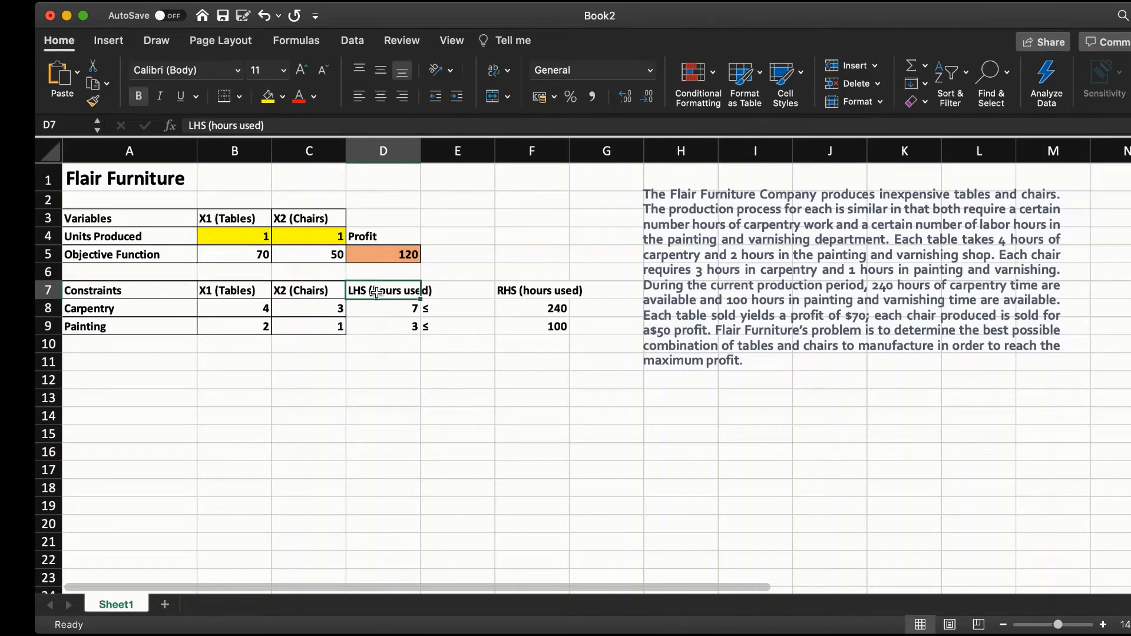
left_click(525, 289)
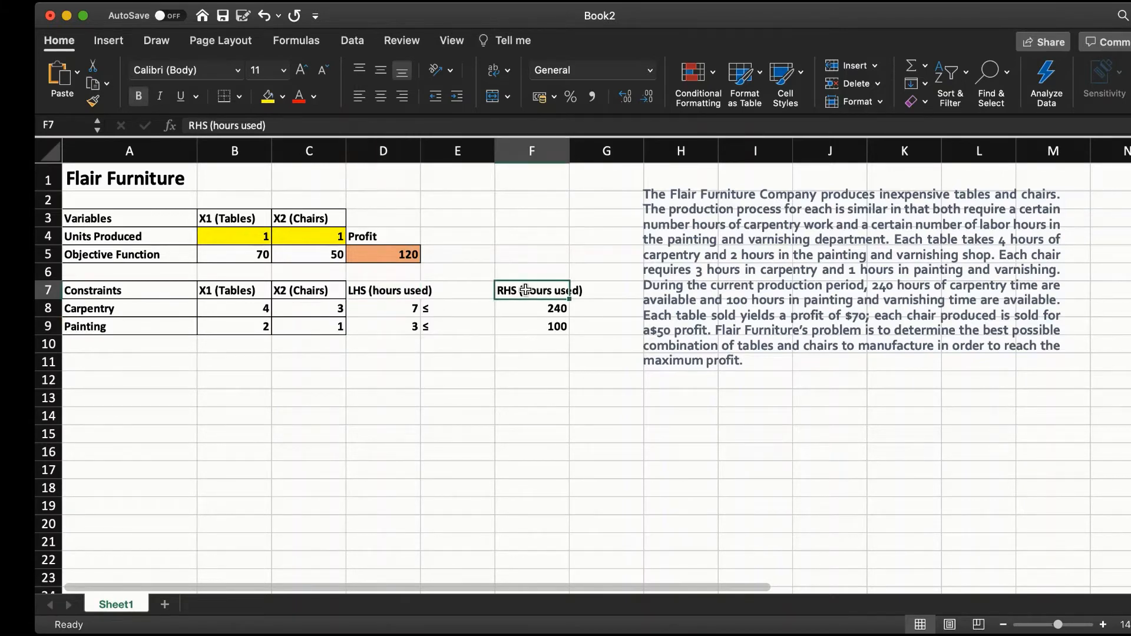
left_click(375, 291)
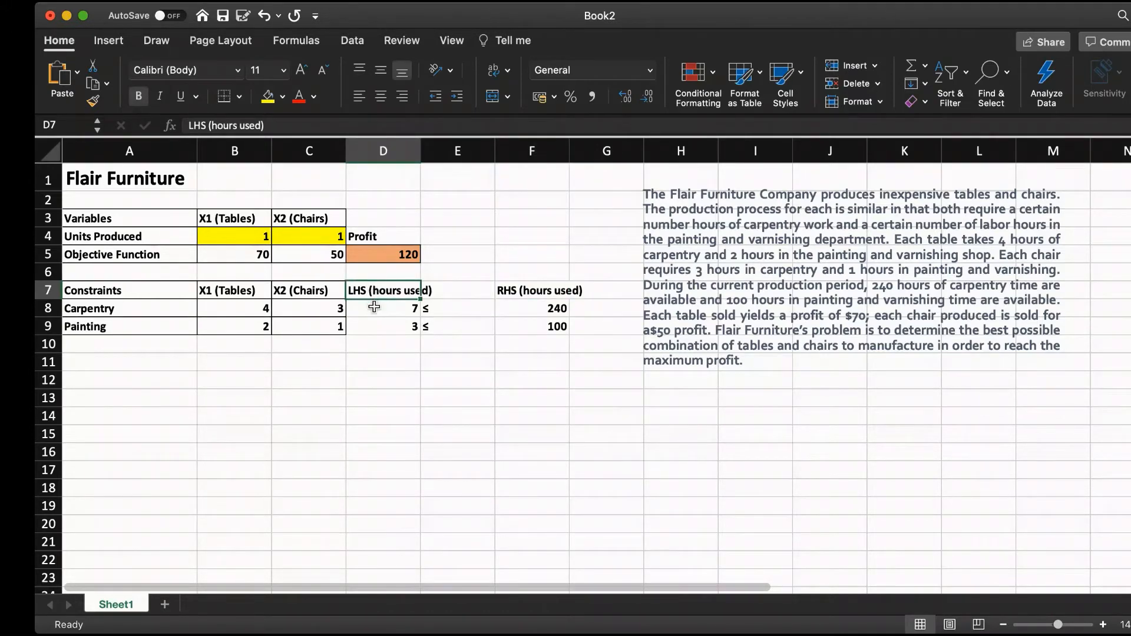
left_click(374, 307)
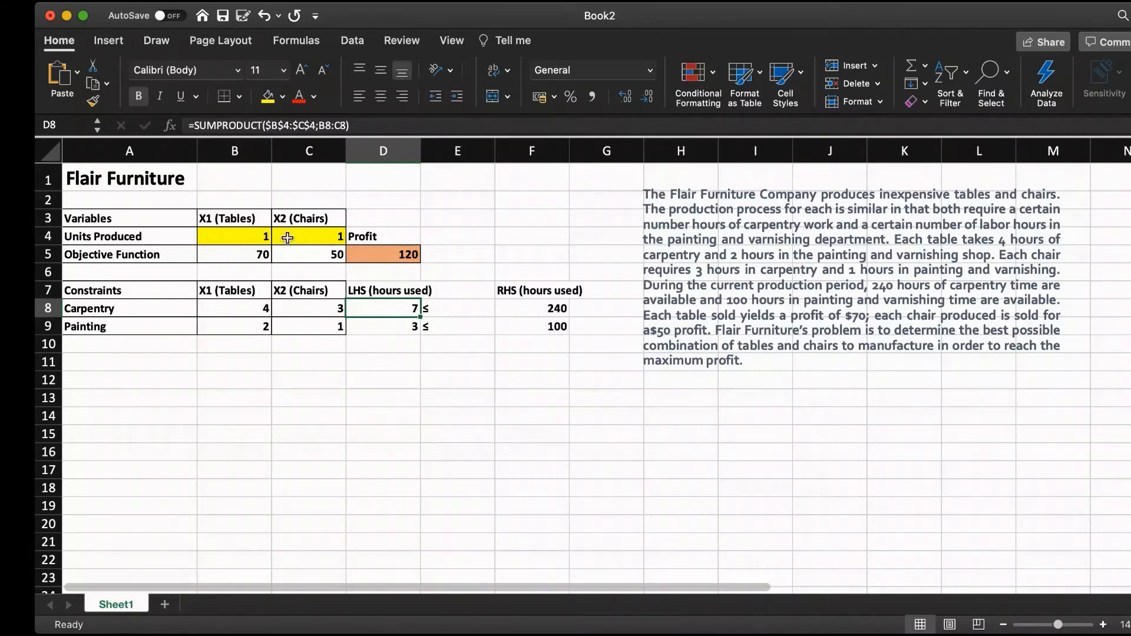
left_click(243, 238)
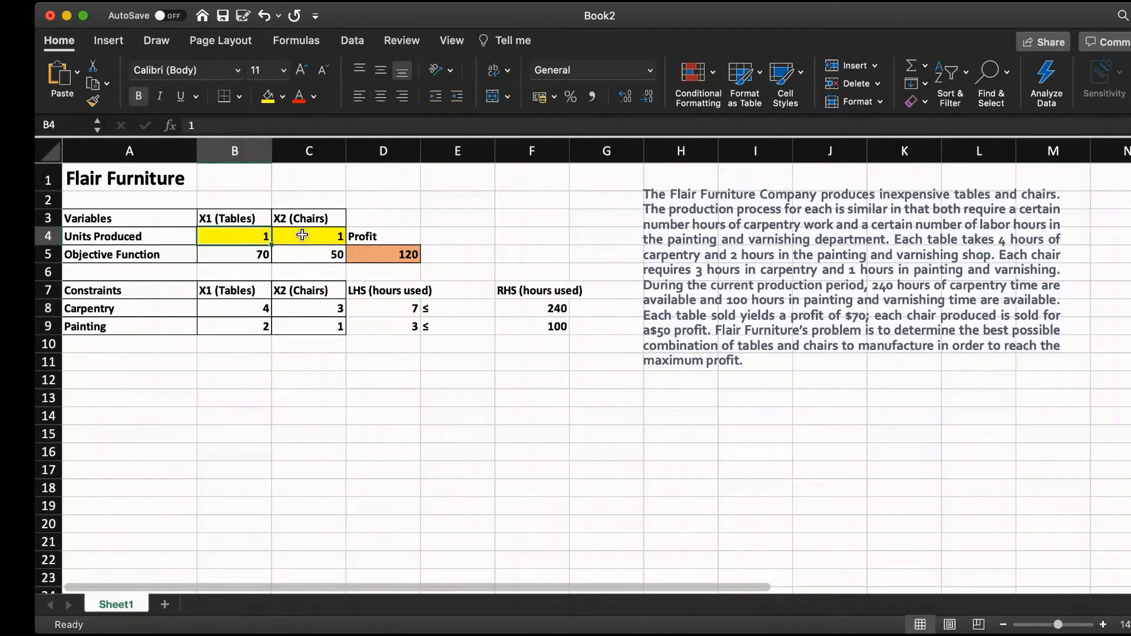
left_click(288, 239)
left_click(243, 237)
left_click(297, 234)
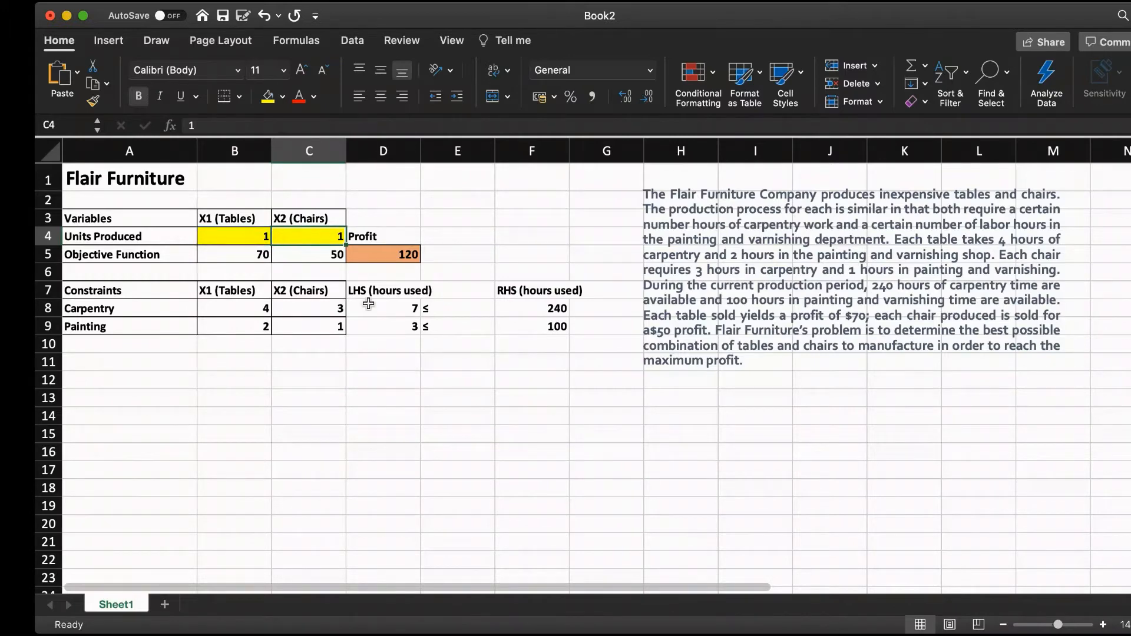
left_click(237, 234)
left_click(305, 232)
Trace the carpentry LHS formula in D8 to the carpentry coefficients and units produced, displaying its referenced ranges
left_click(142, 309)
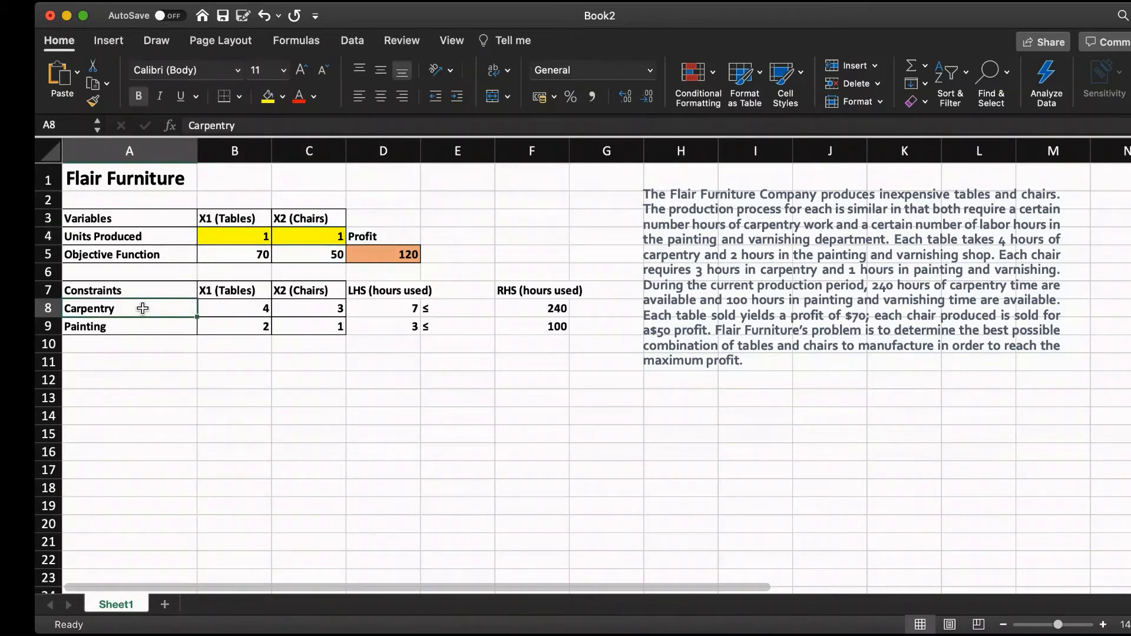
left_click(248, 308)
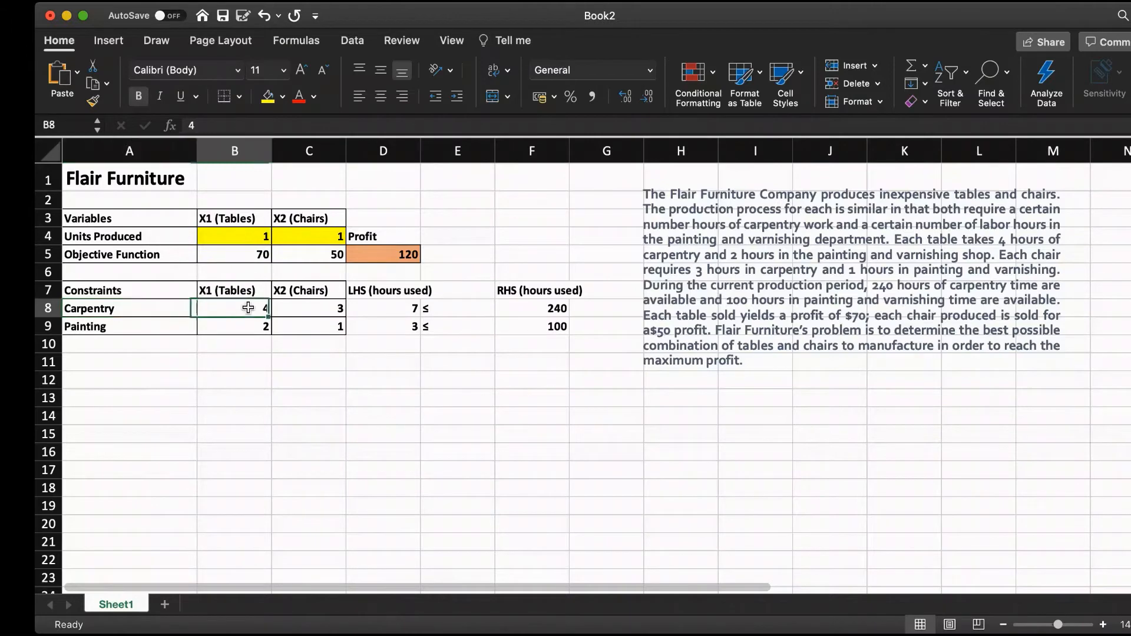
left_click(249, 237)
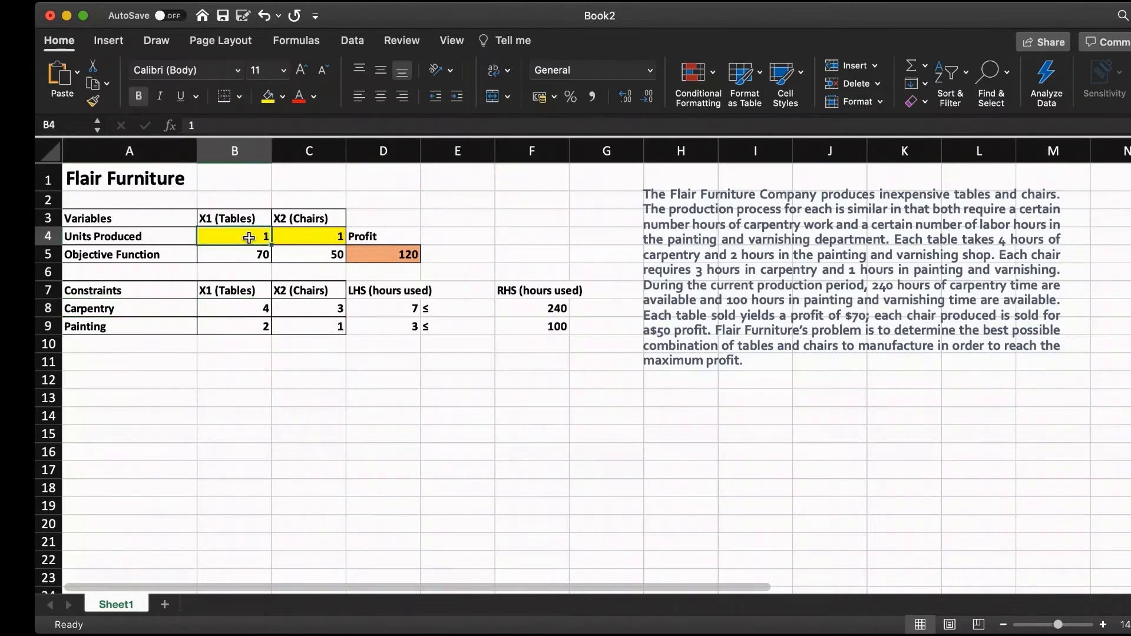
left_click(313, 308)
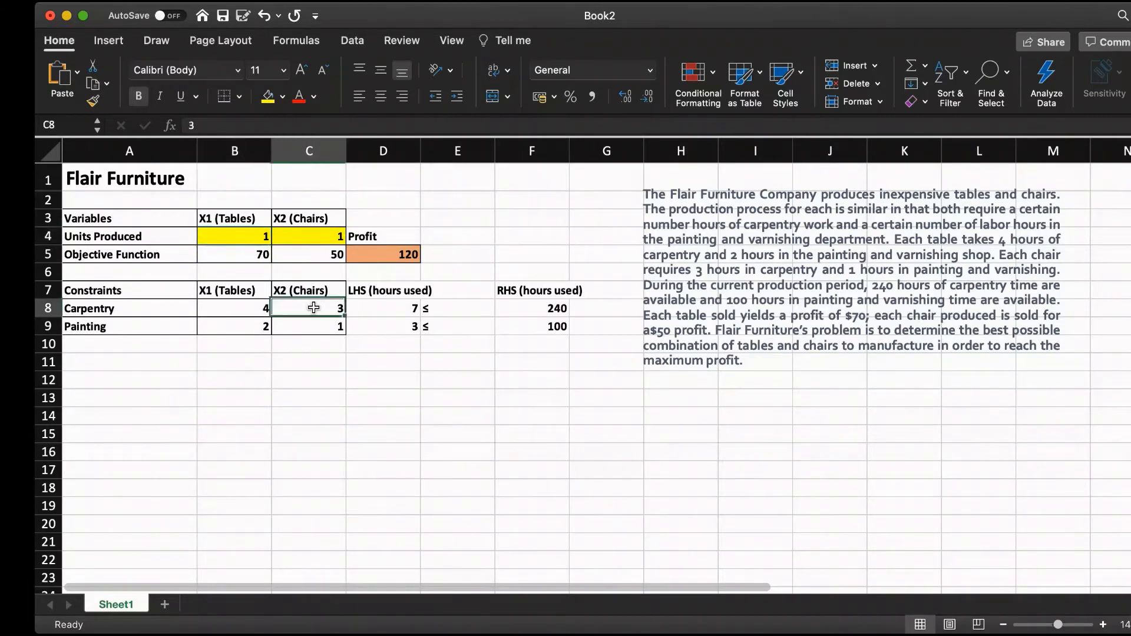
left_click(317, 236)
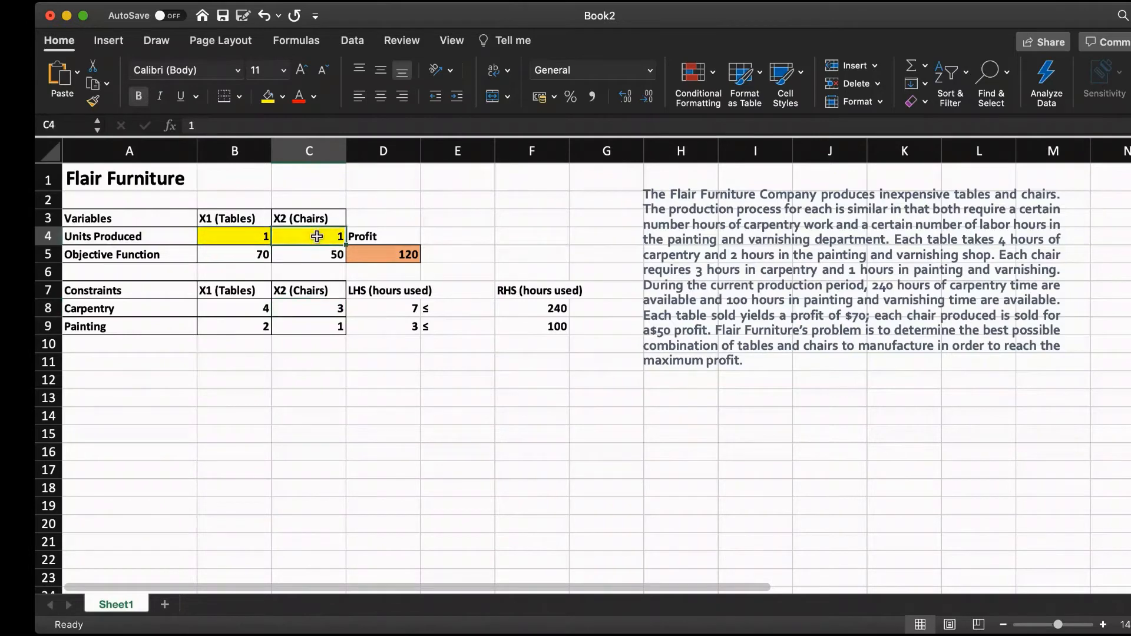
left_click(381, 308)
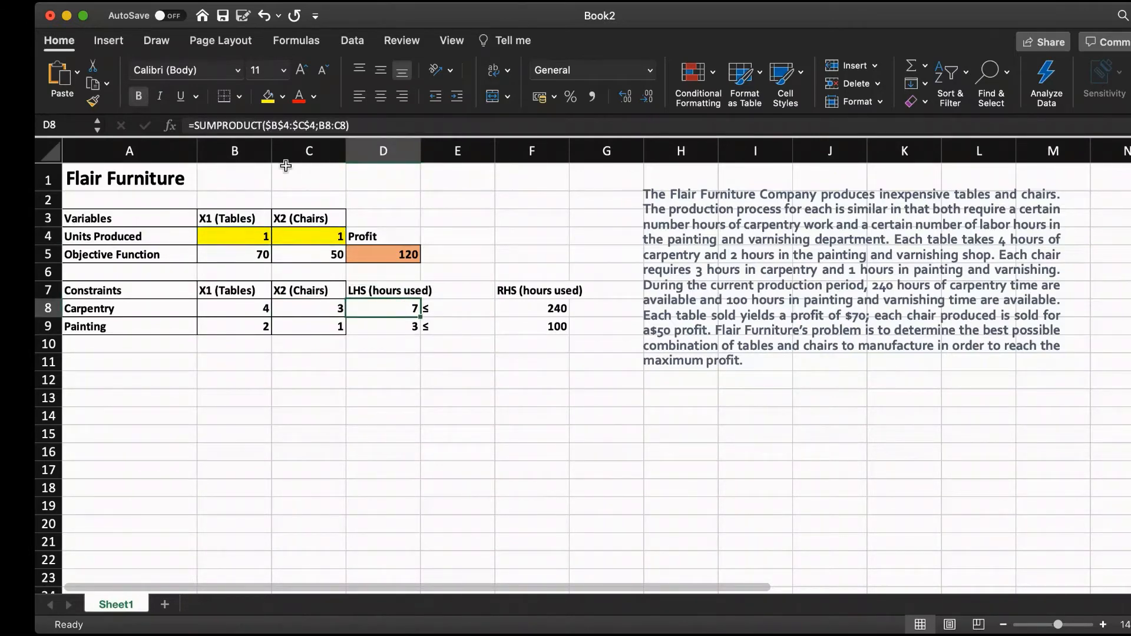
left_click(371, 126)
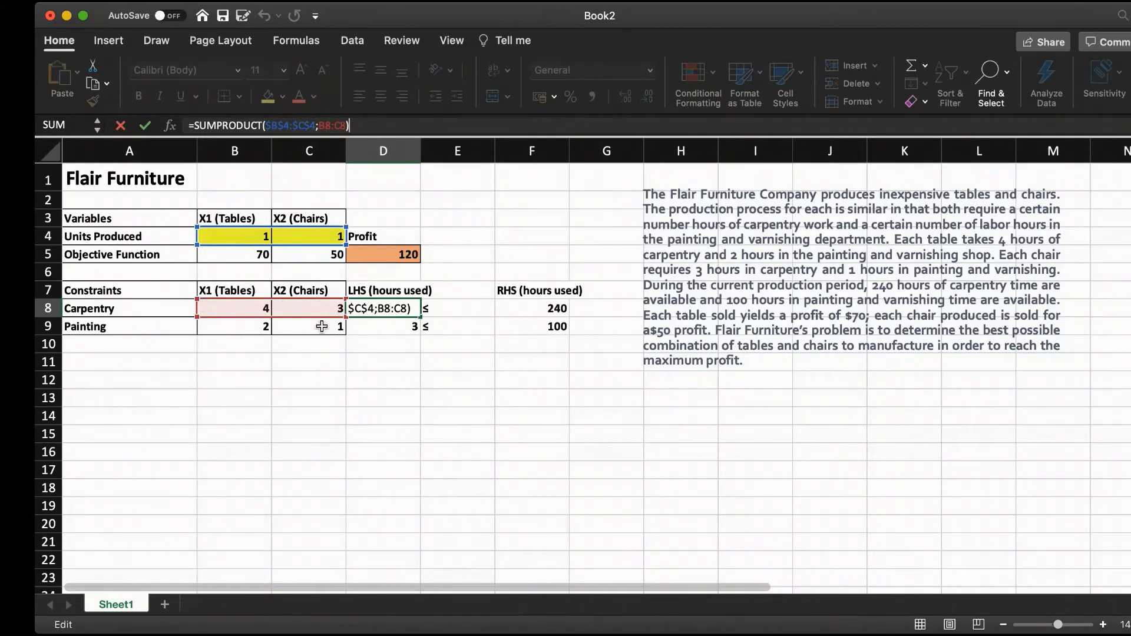
key("Return")
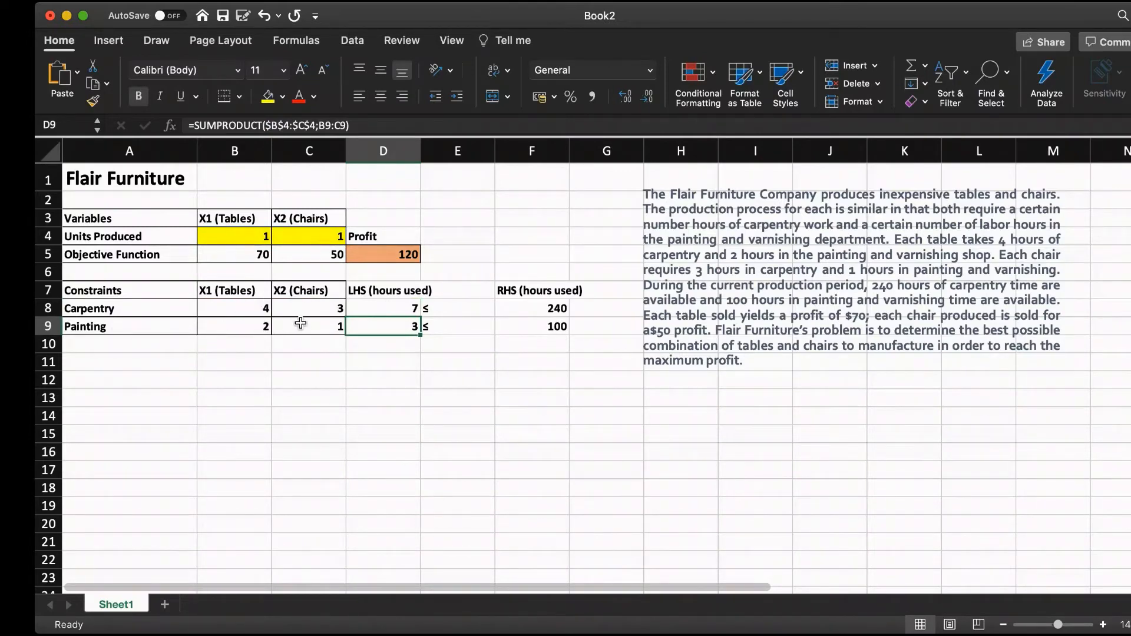
Inspect the ranges referenced by the painting LHS formula in D9, and review both LHS cells and the carpentry RHS cell
left_click(385, 125)
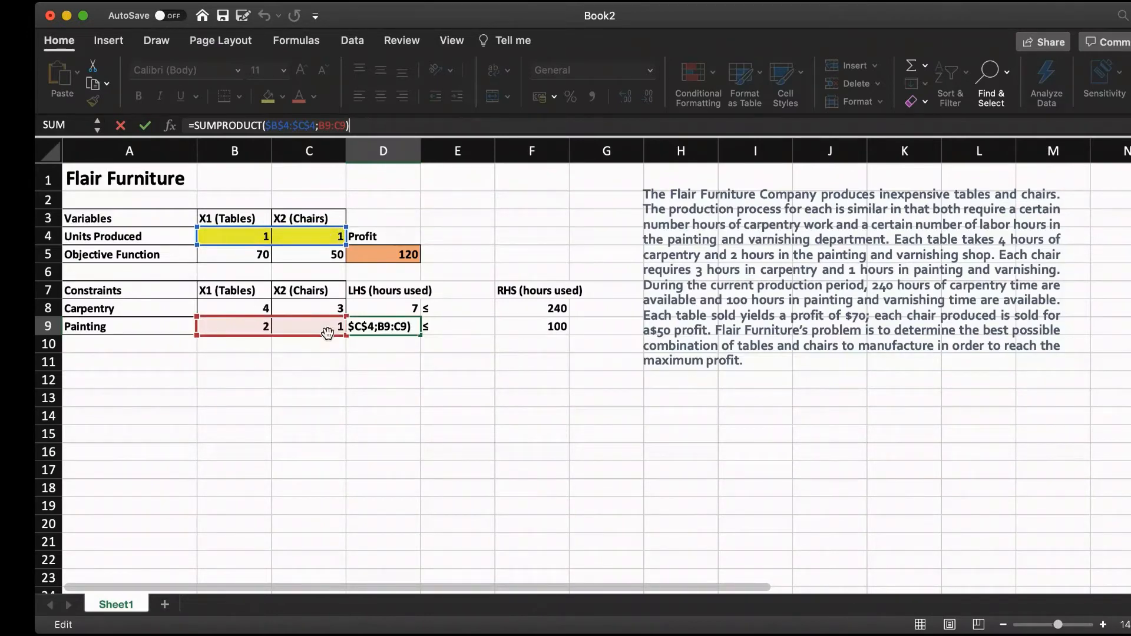
key("Return")
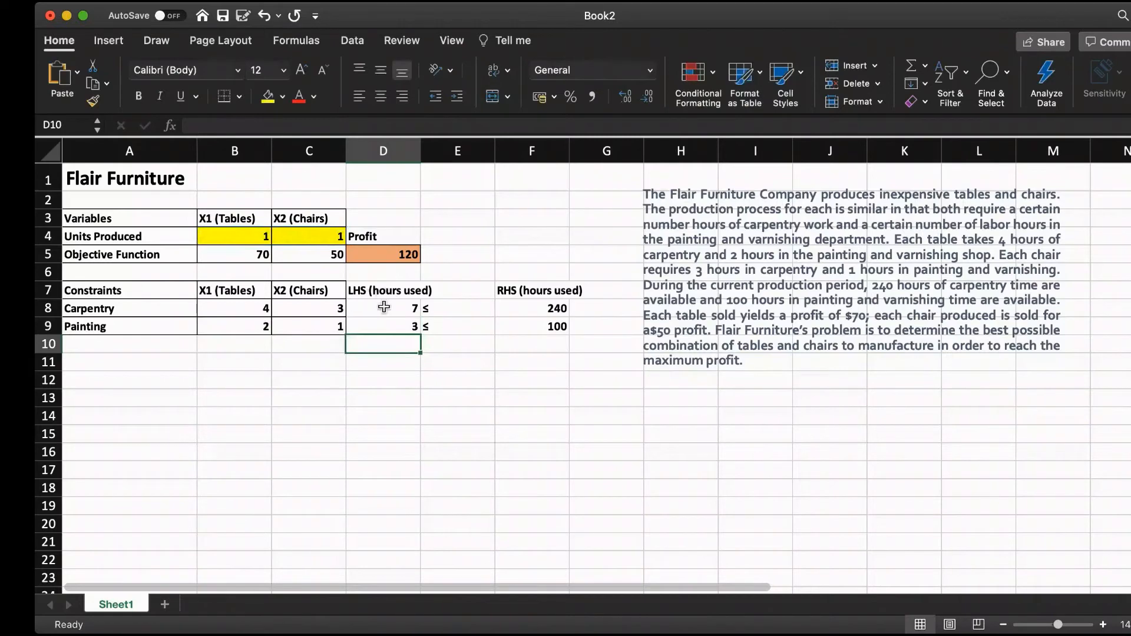
left_click(383, 306)
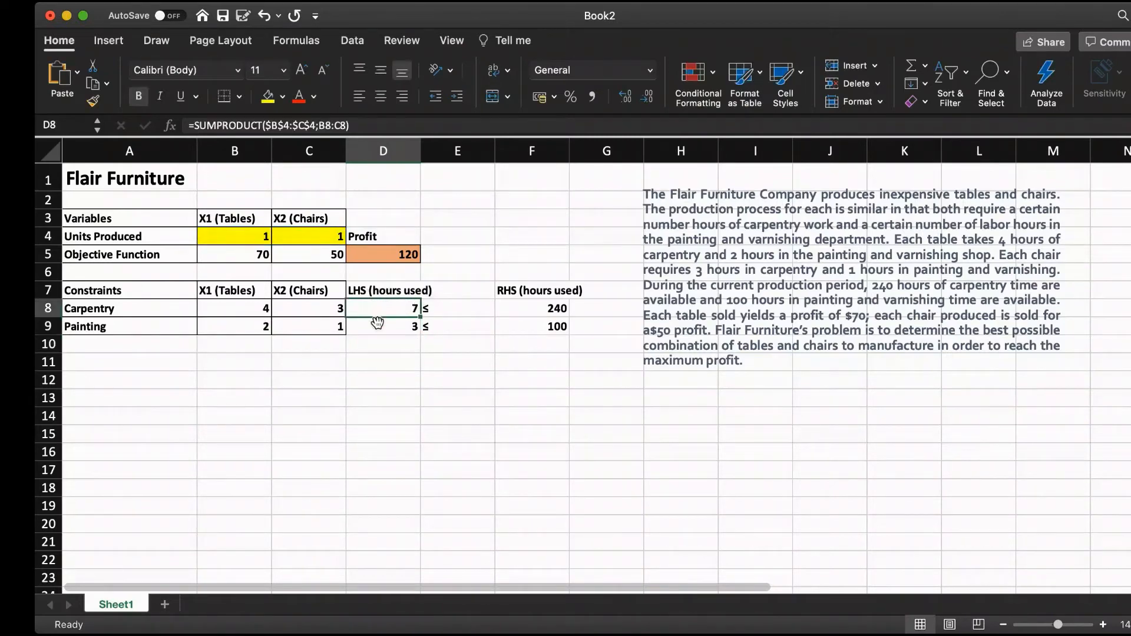
left_click(378, 323)
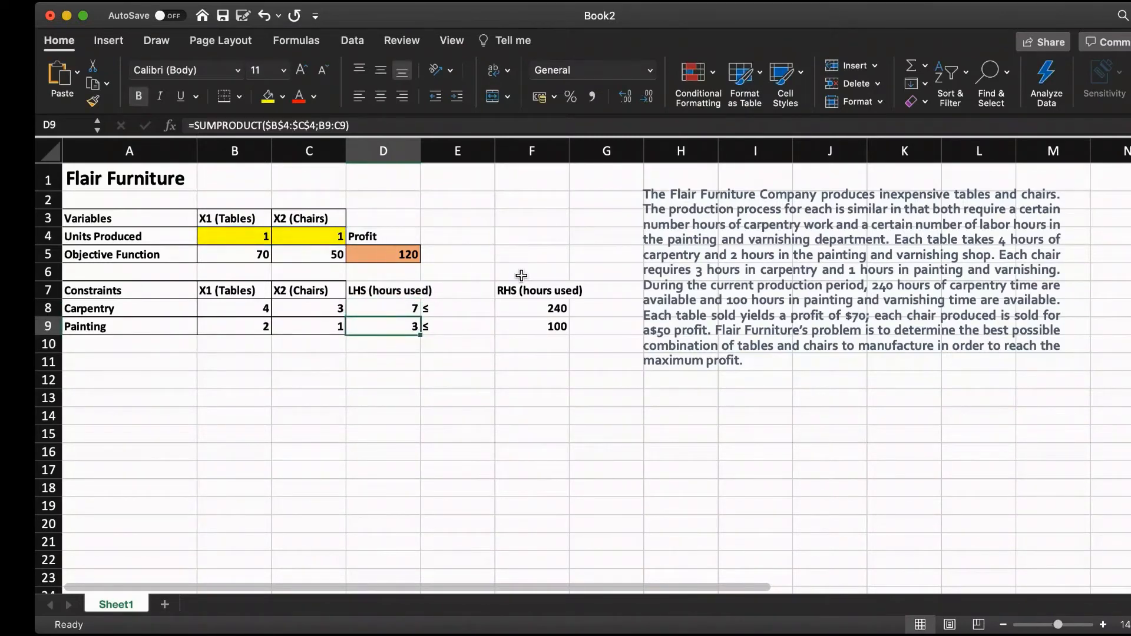
left_click(540, 308)
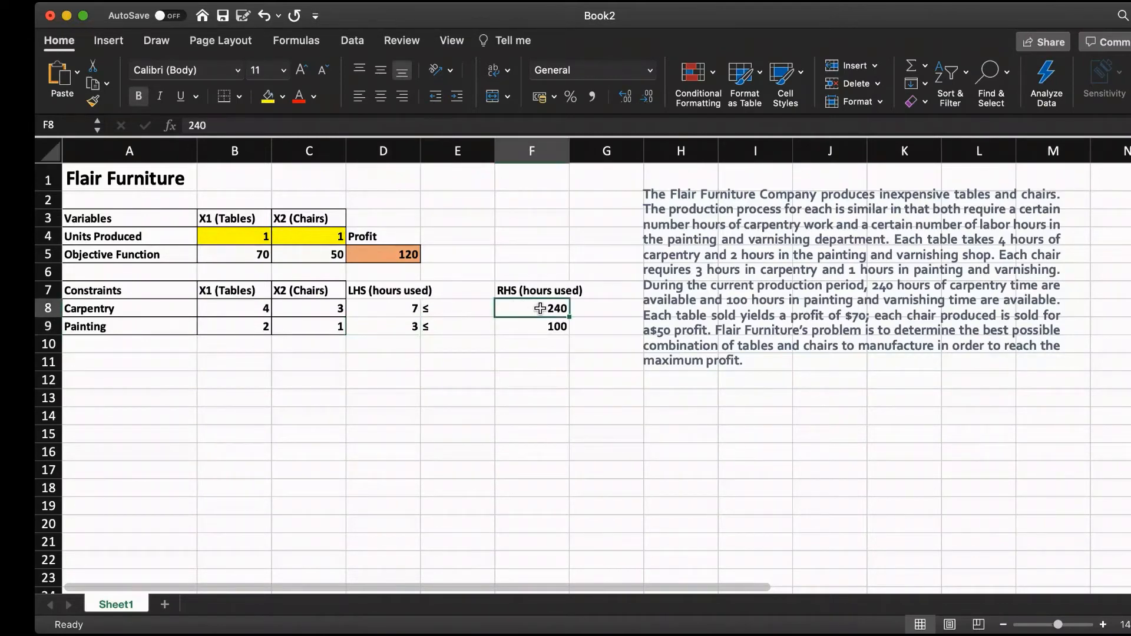
Review the carpentry and painting RHS hour limits in F8 and F9
left_click(537, 330)
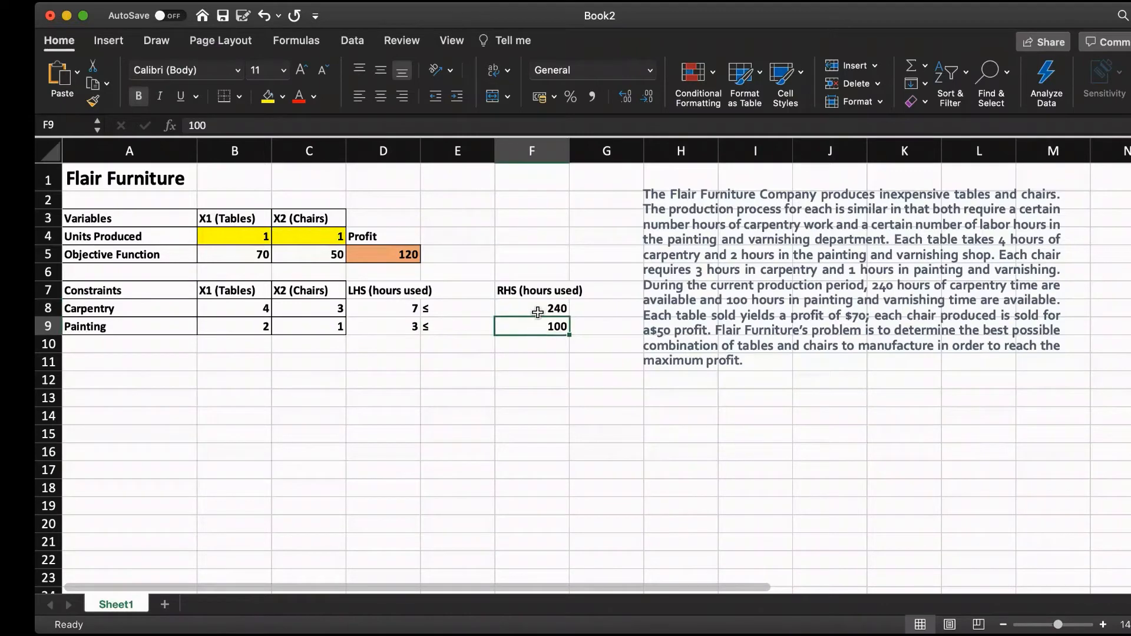
left_click(539, 307)
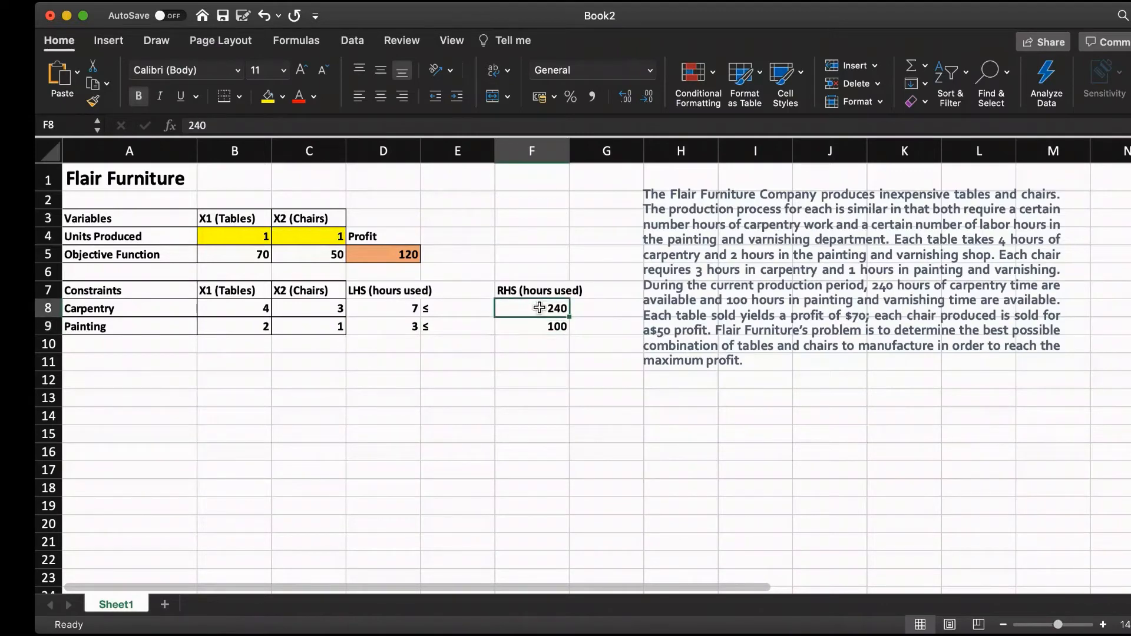
left_click(530, 327)
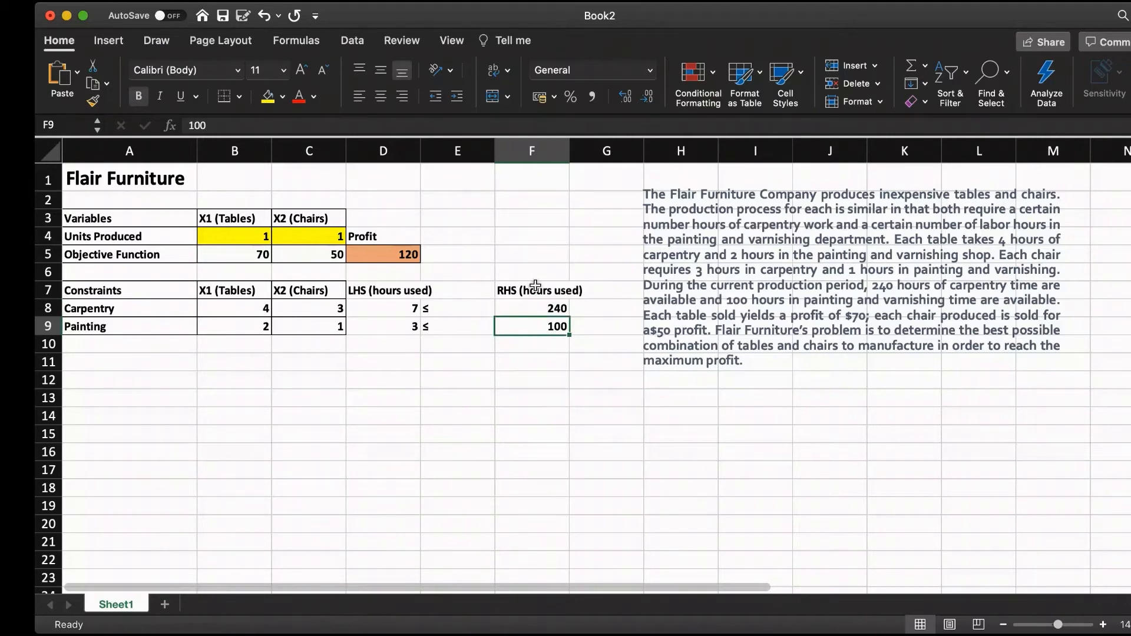
left_click(530, 327)
left_click(538, 308)
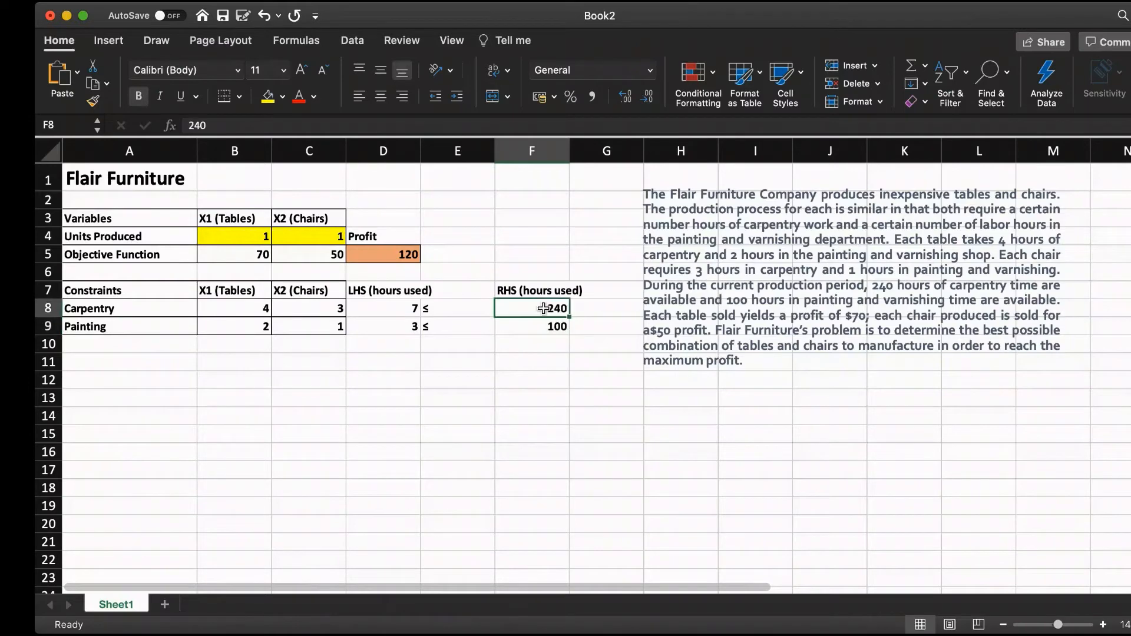
left_click(536, 327)
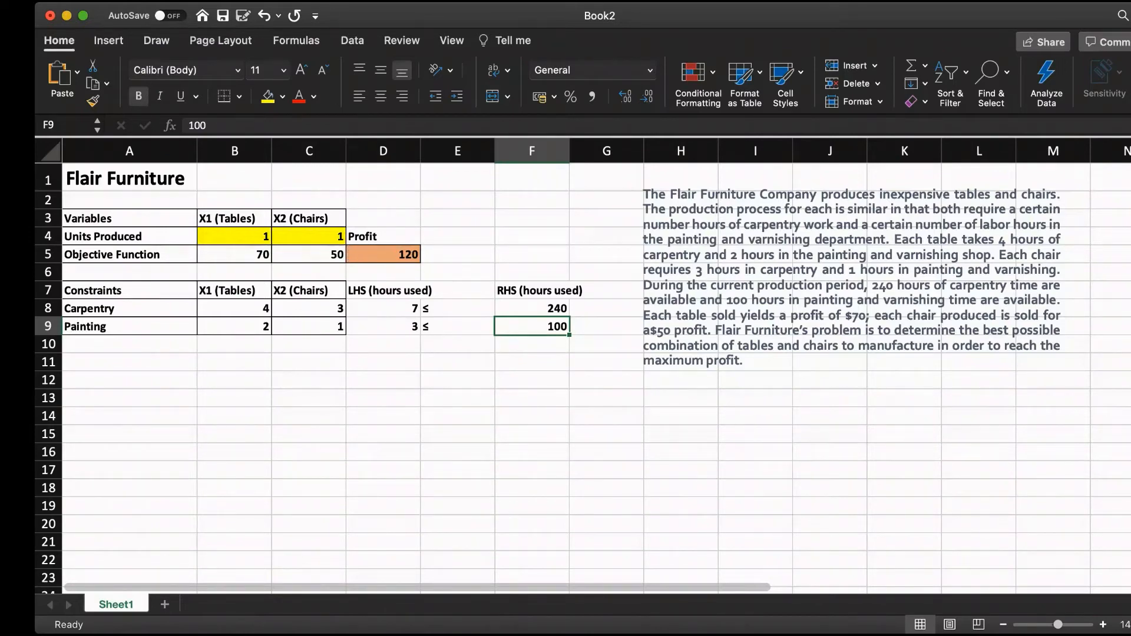
Set up Solver to maximize profit cell D5 by changing the units-produced cells B4:C4
left_click(345, 249)
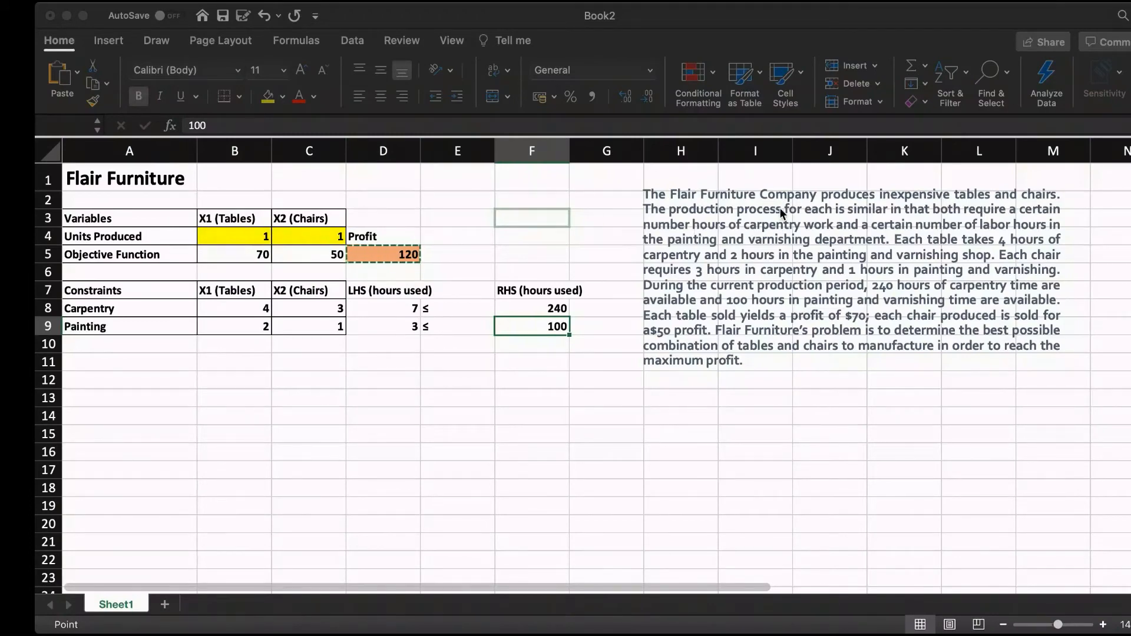
left_click(810, 225)
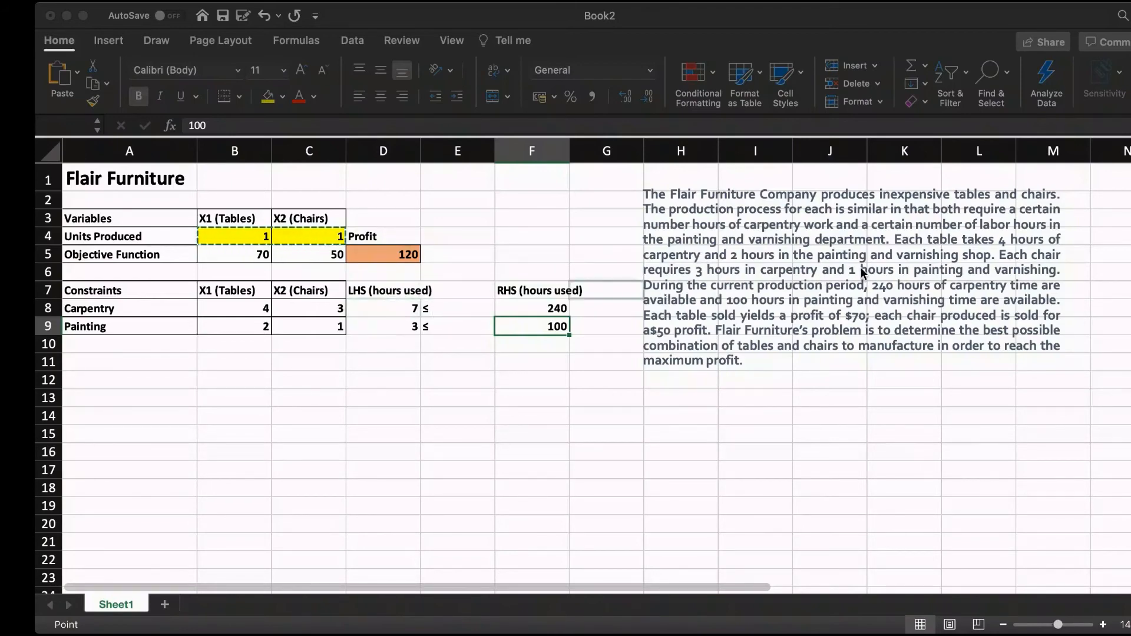
Add the Solver constraint that the LHS hours in D8:D9 are less than or equal to the RHS limits in F8:F9
left_click(879, 279)
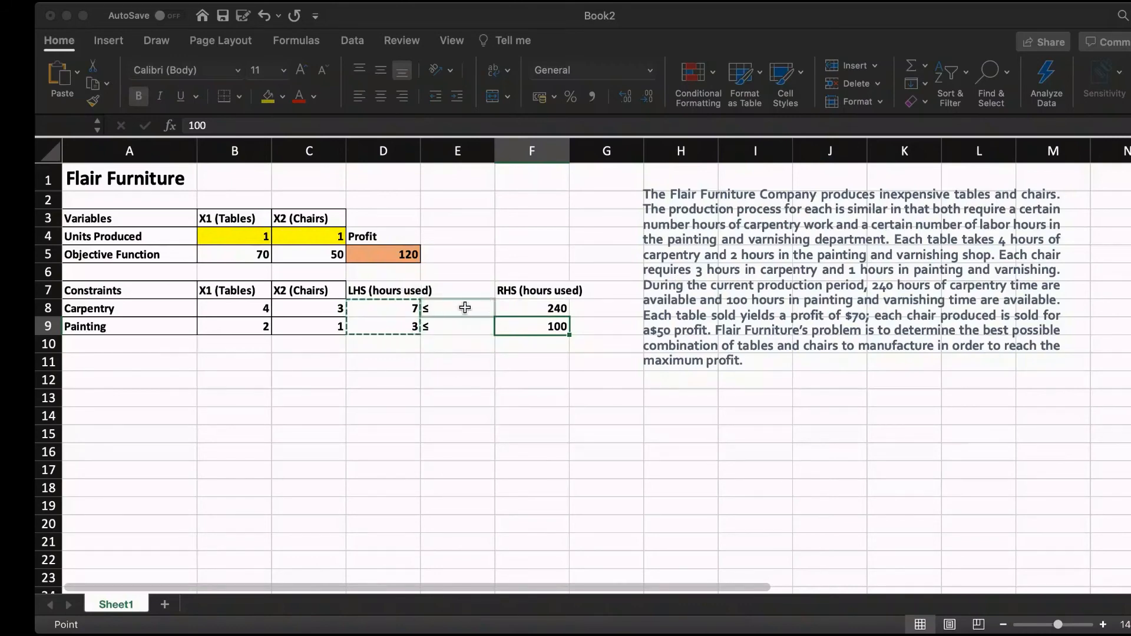
key("Escape")
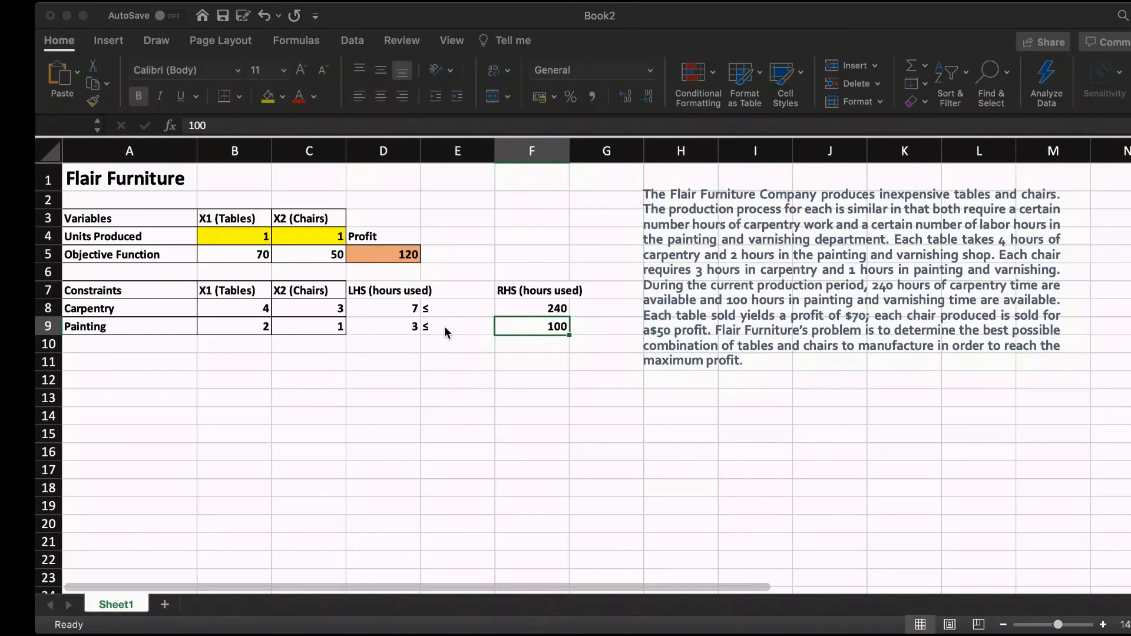
left_click(728, 315)
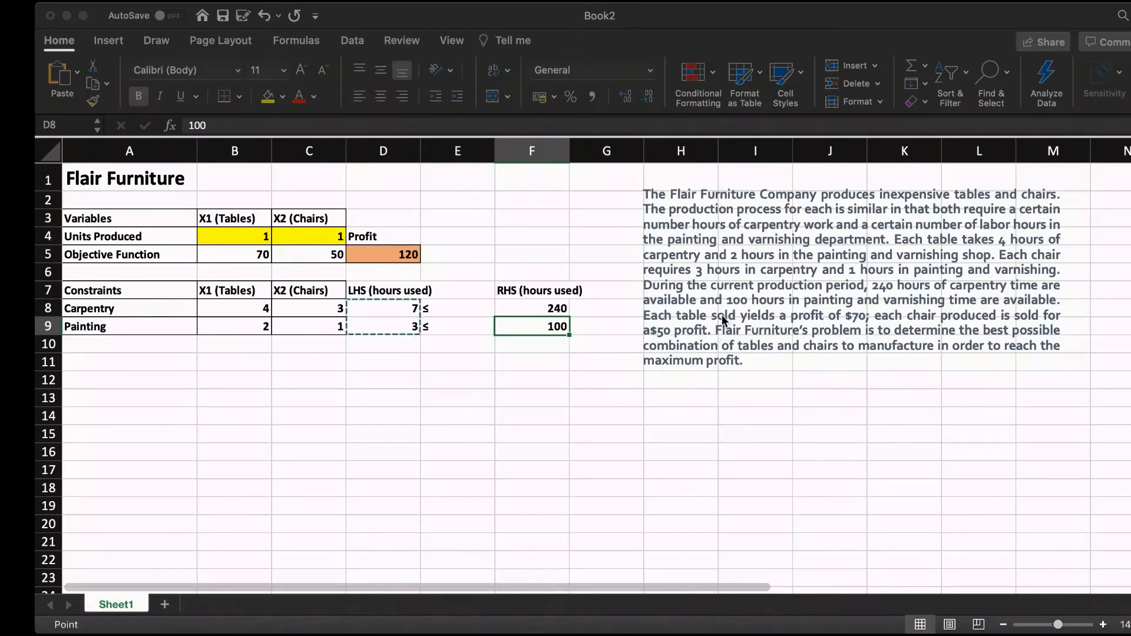
left_click_drag(386, 307, 391, 330)
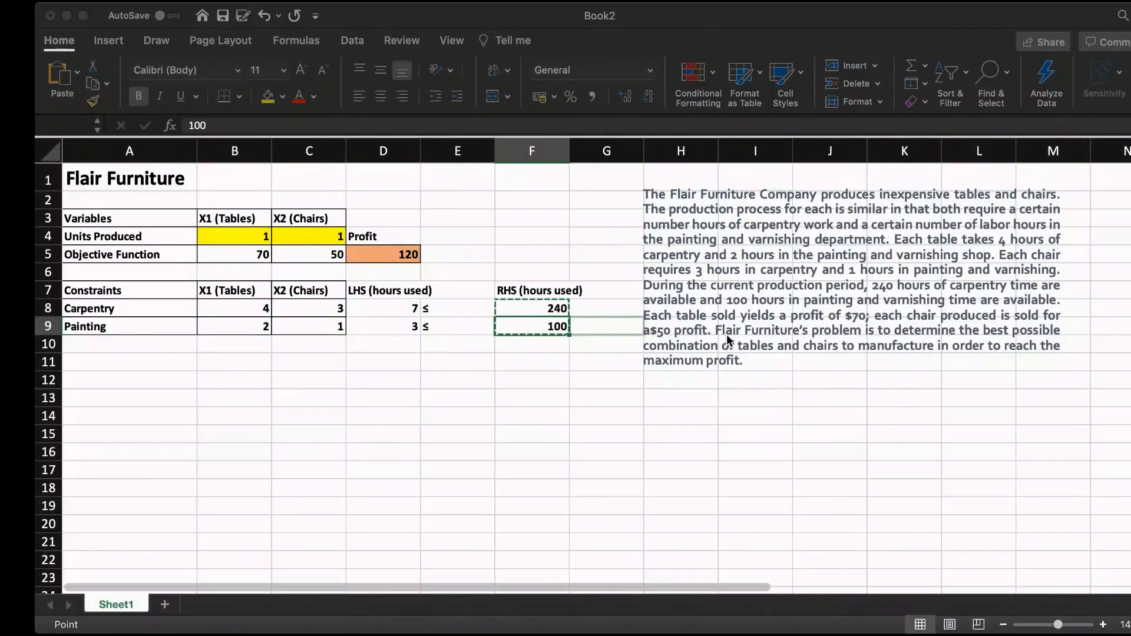
left_click(842, 339)
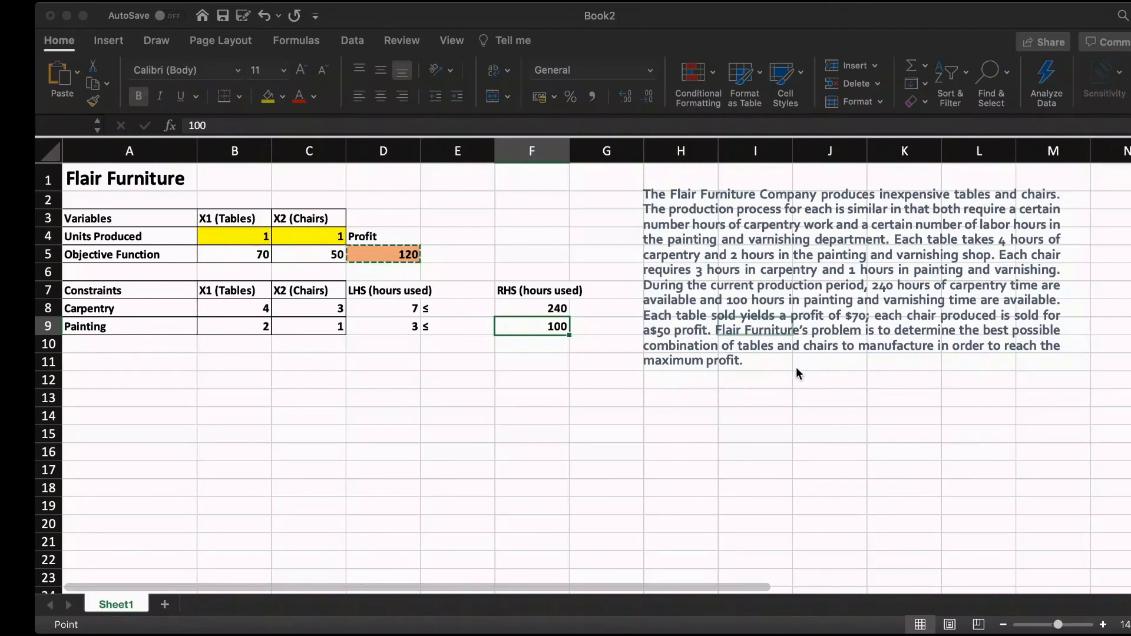
Solve the model, keep the Solver solution, and inspect the units produced for tables in B4 and chairs in C4
key("Escape")
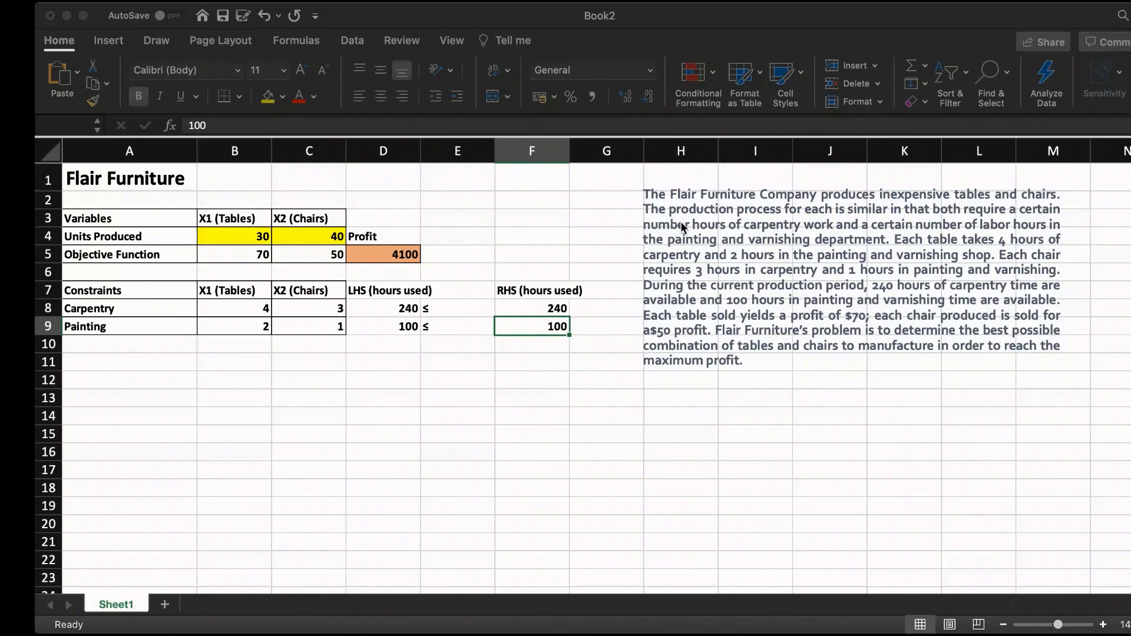
left_click(864, 375)
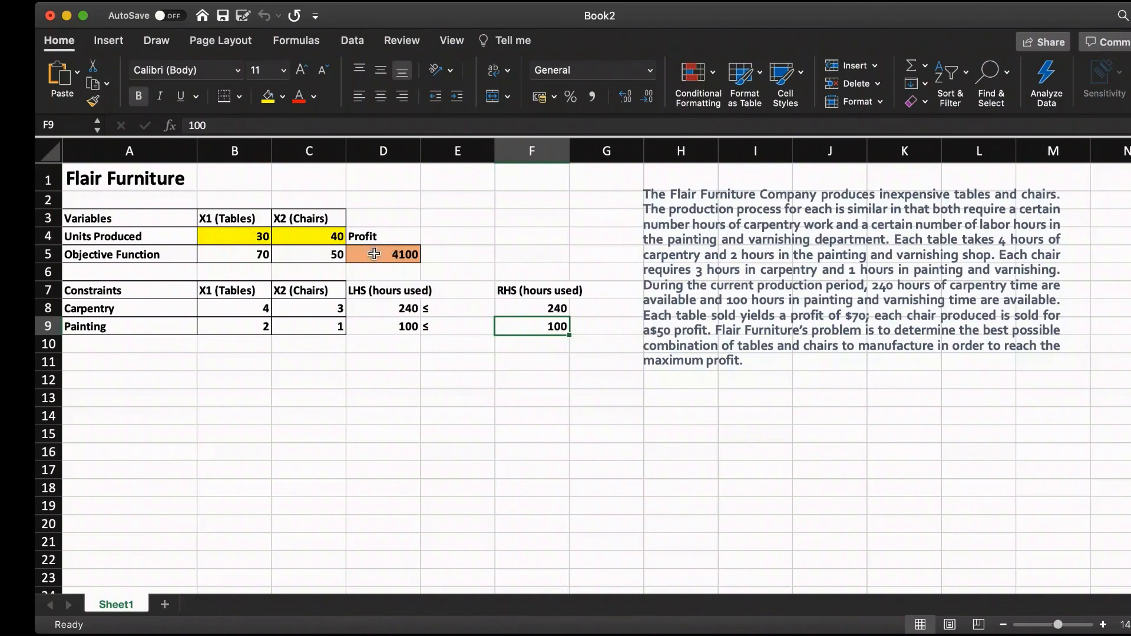
left_click(234, 235)
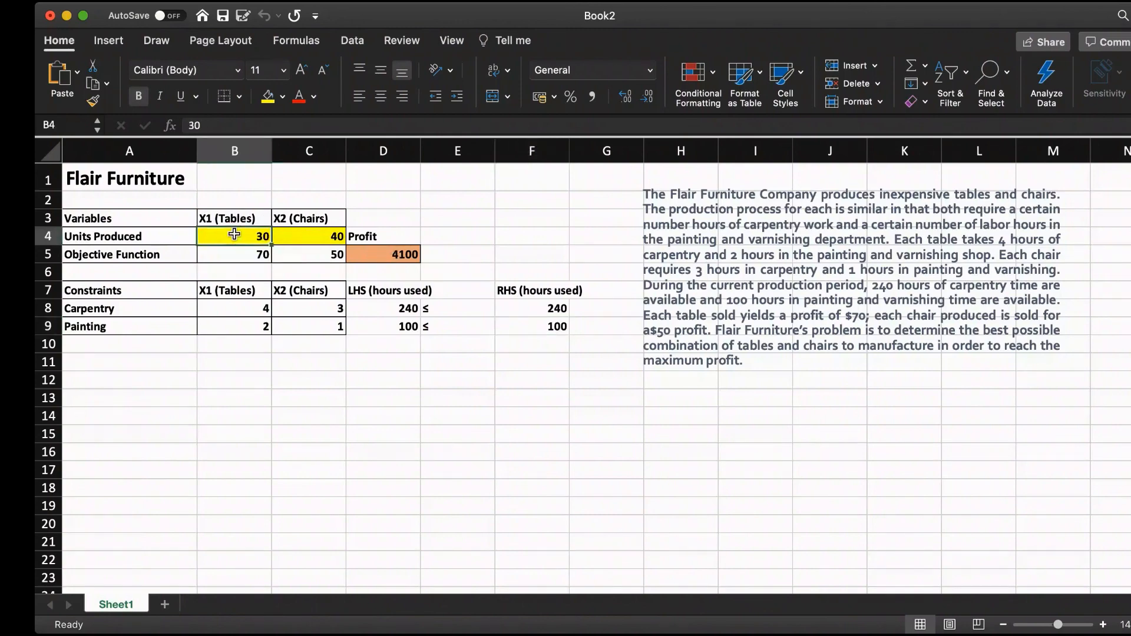
left_click(314, 235)
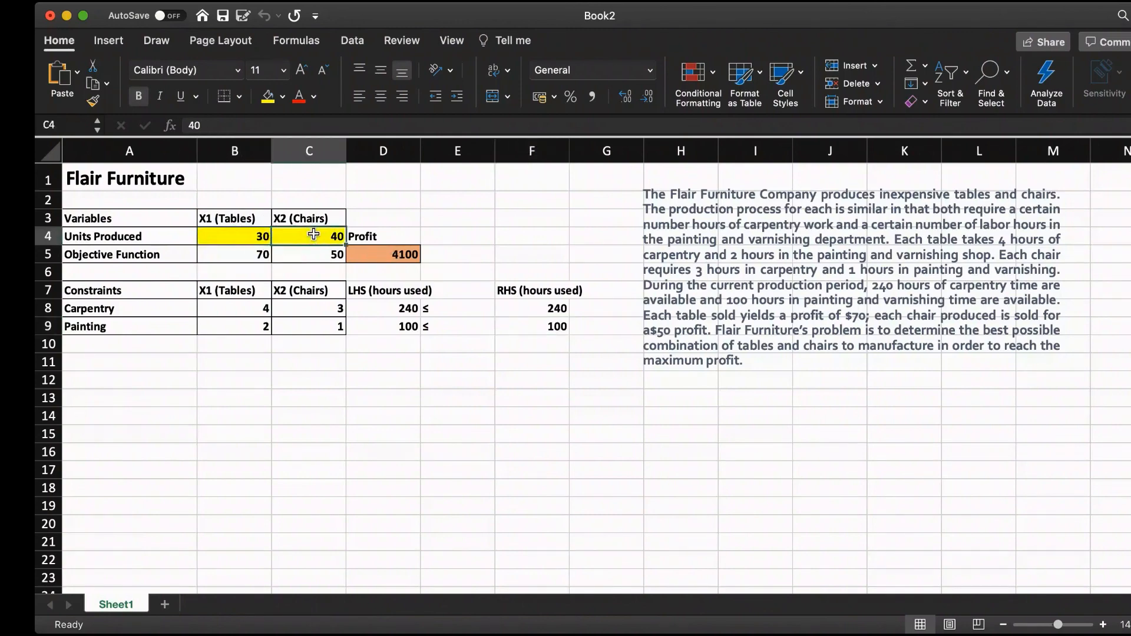